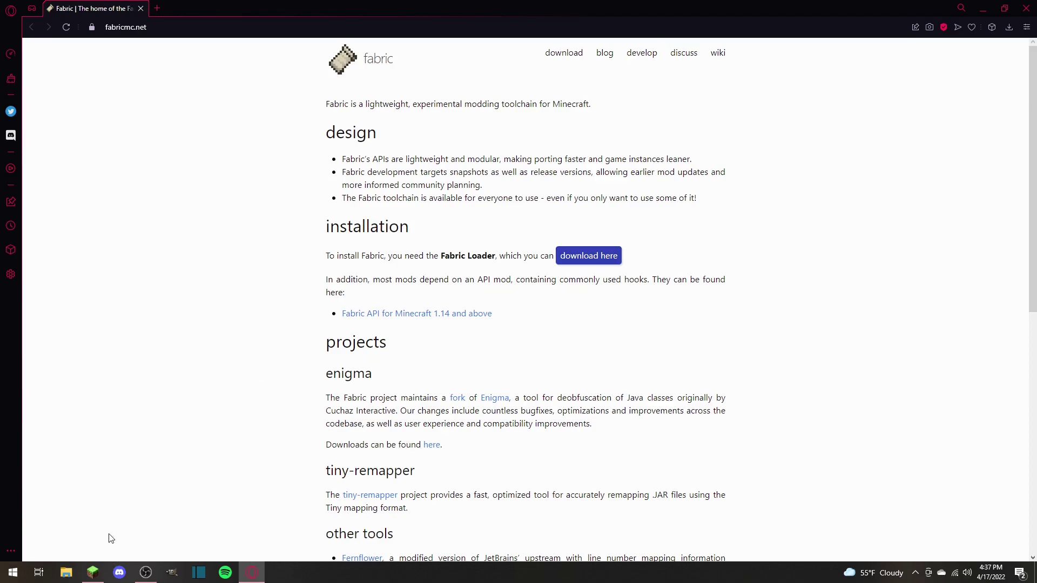
Bring the Minecraft Launcher back on screen from the taskbar
{"action": "left_click", "coordinate": [95, 572]}
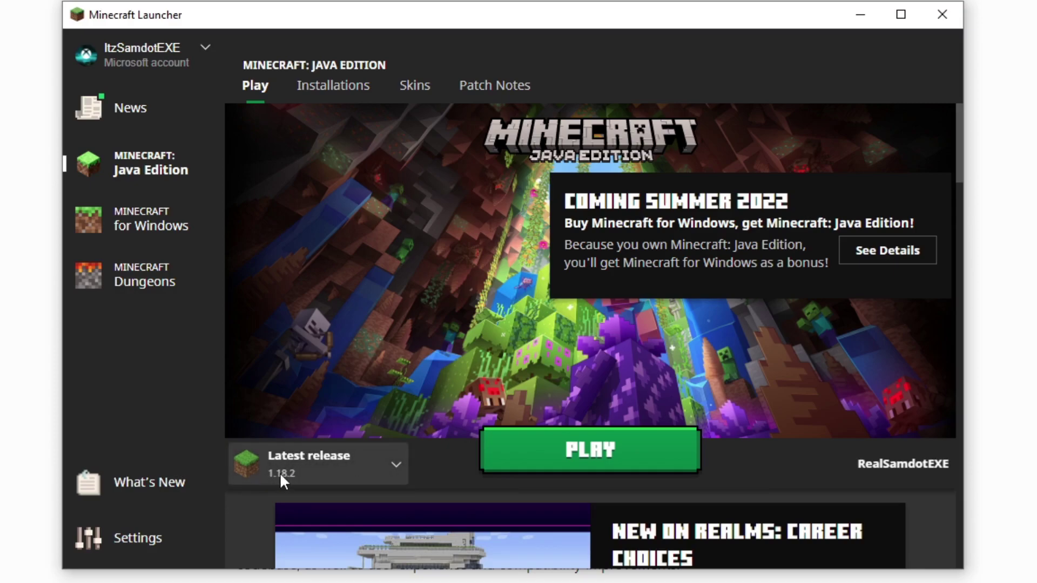
Start a new installation, keeping Latest release (1.18.2) as its version
{"action": "left_click", "coordinate": [350, 104]}
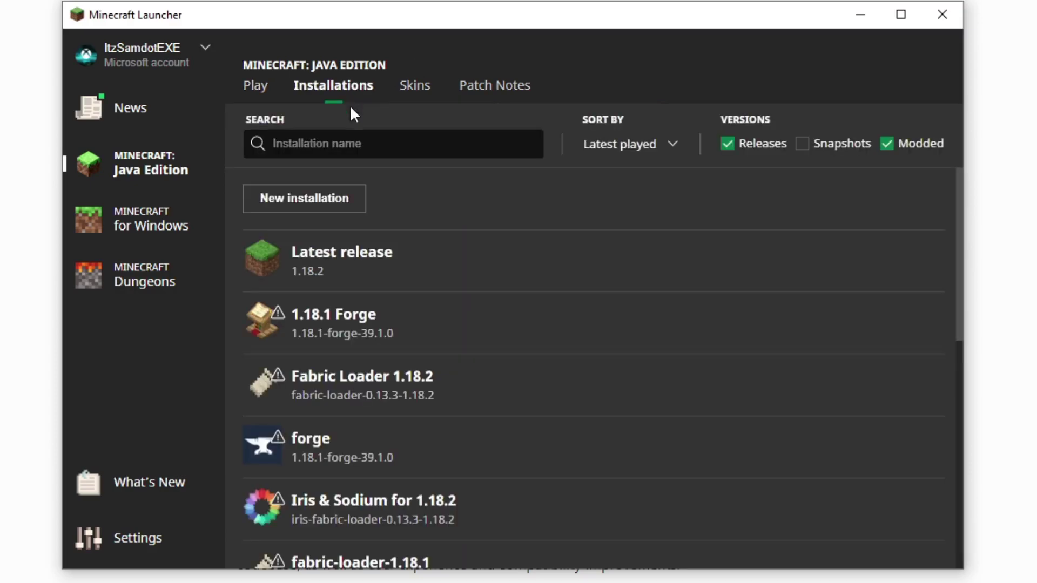
{"action": "left_click", "coordinate": [351, 206]}
{"action": "left_click", "coordinate": [443, 277]}
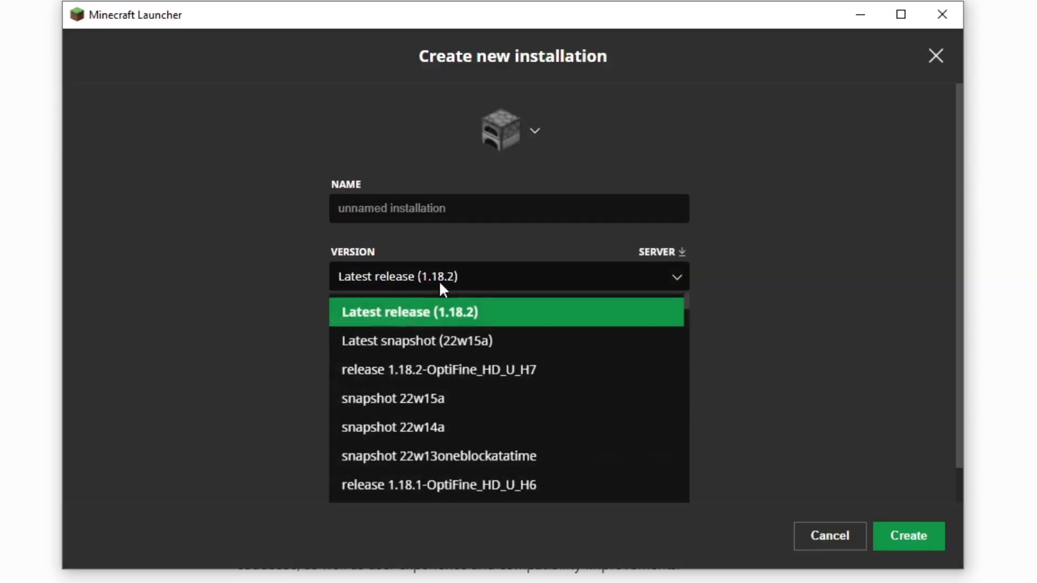
{"action": "scroll", "coordinate": [445, 406], "scroll_direction": "down", "scroll_amount": 3}
{"action": "scroll", "coordinate": [445, 406], "scroll_direction": "up", "scroll_amount": 3}
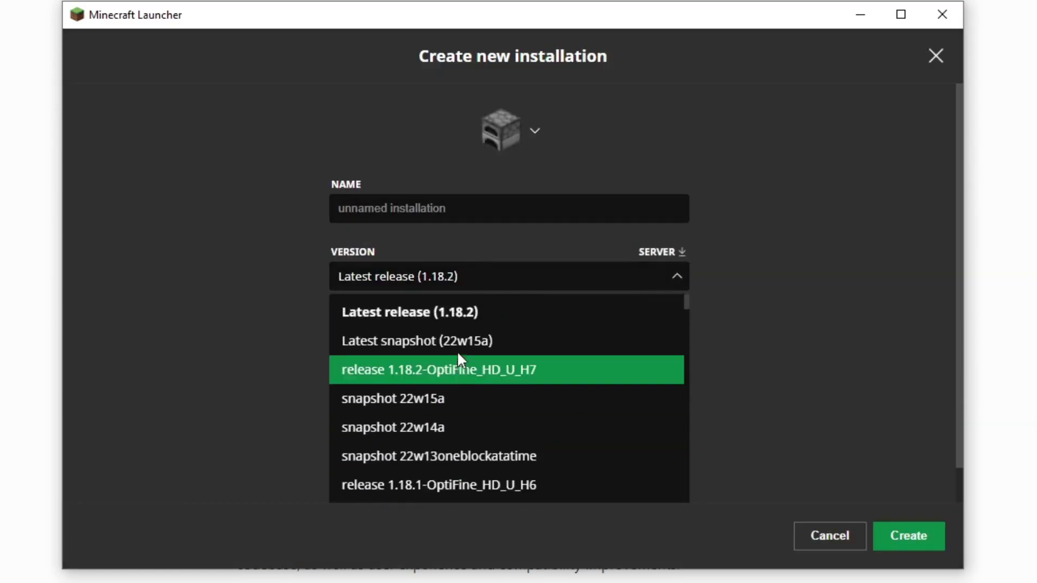
{"action": "left_click", "coordinate": [461, 316]}
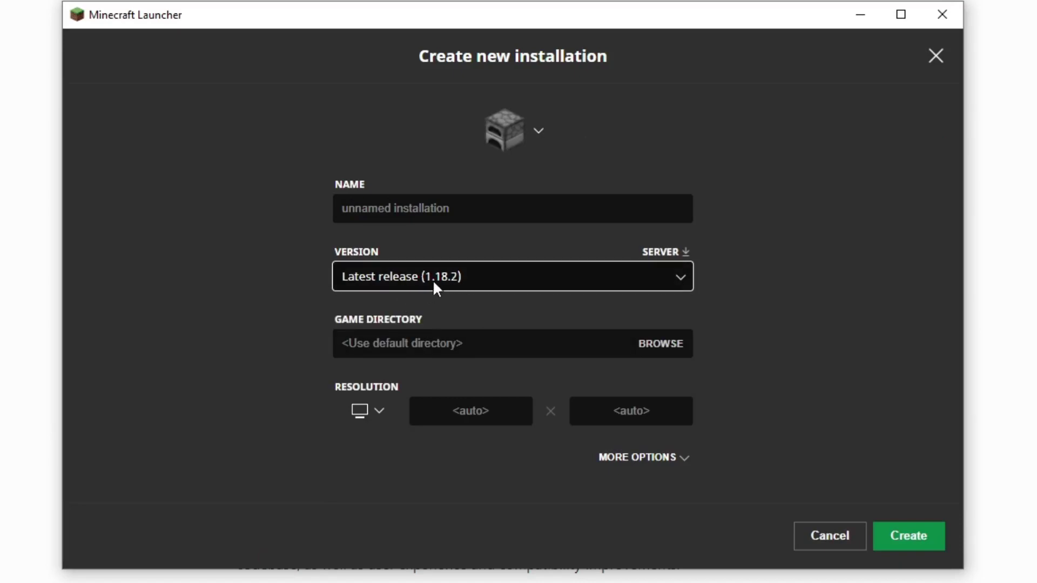
Name the installation 1.18.2, give it the snowy grass icon, and create it
{"action": "left_click", "coordinate": [453, 208]}
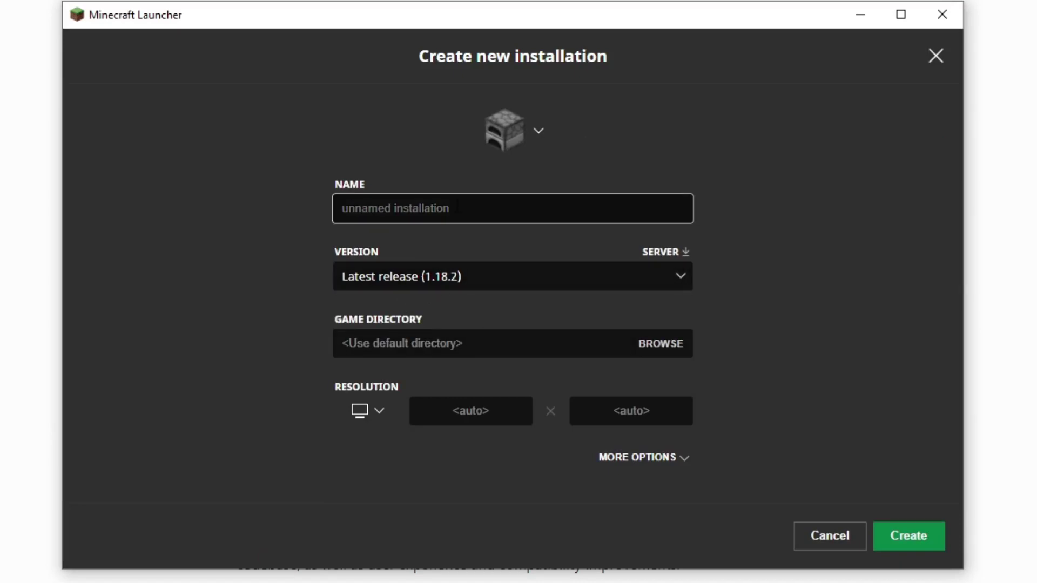
{"action": "type", "text": "1.15"}
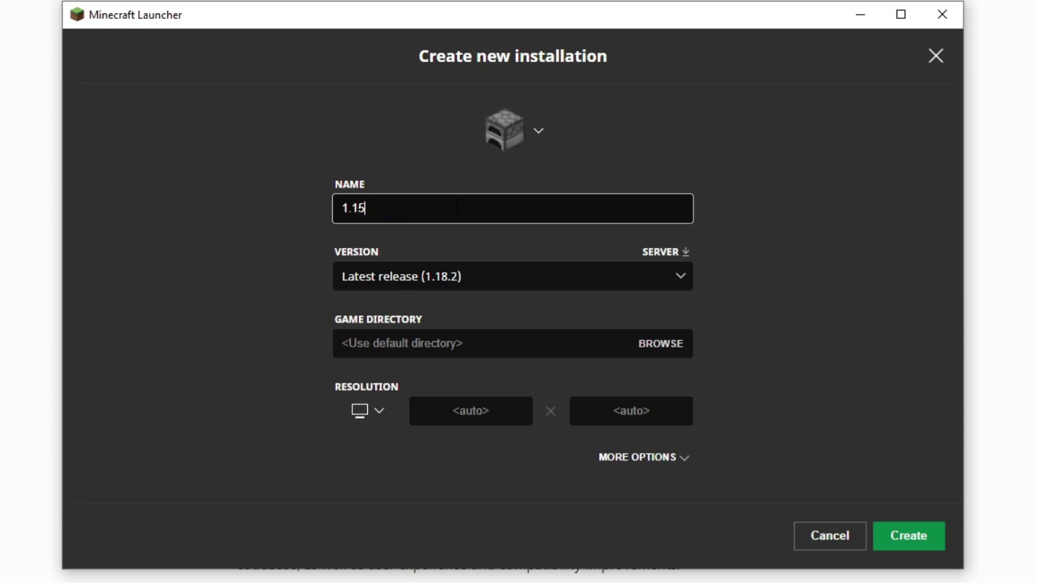
{"action": "key", "text": "BackSpace"}
{"action": "type", "text": "8.2"}
{"action": "left_click", "coordinate": [505, 129]}
{"action": "left_click", "coordinate": [557, 273]}
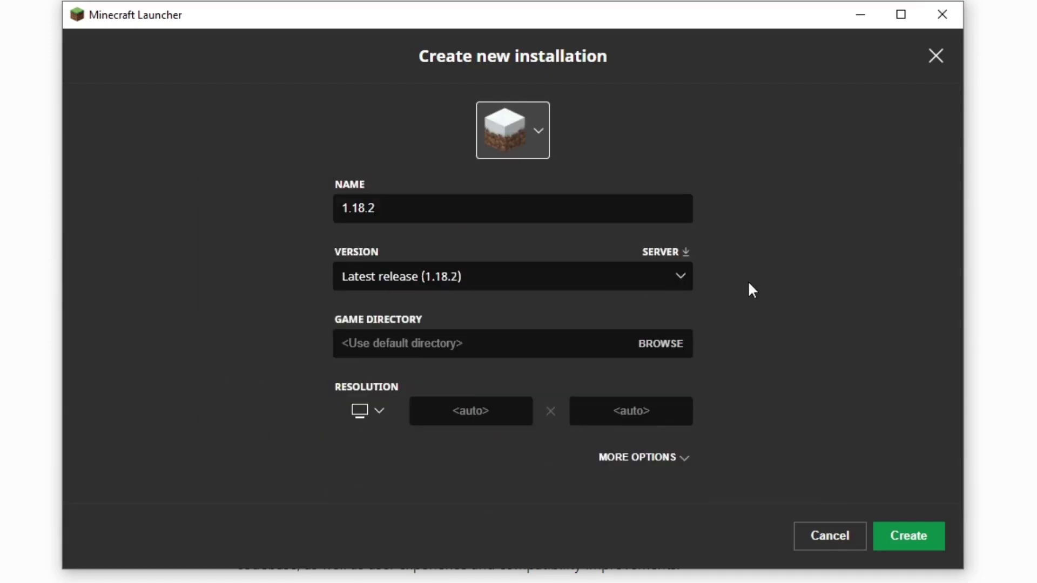
{"action": "left_click", "coordinate": [942, 545]}
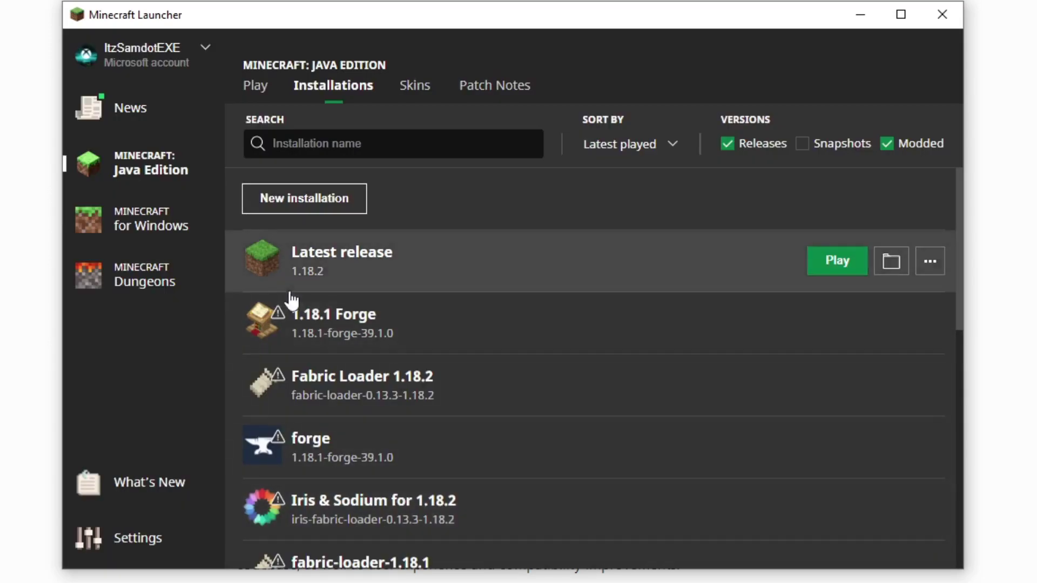
Choose the 1.18.2 installation on the Play page, then minimize the launcher
{"action": "scroll", "coordinate": [330, 324], "scroll_direction": "down", "scroll_amount": 10}
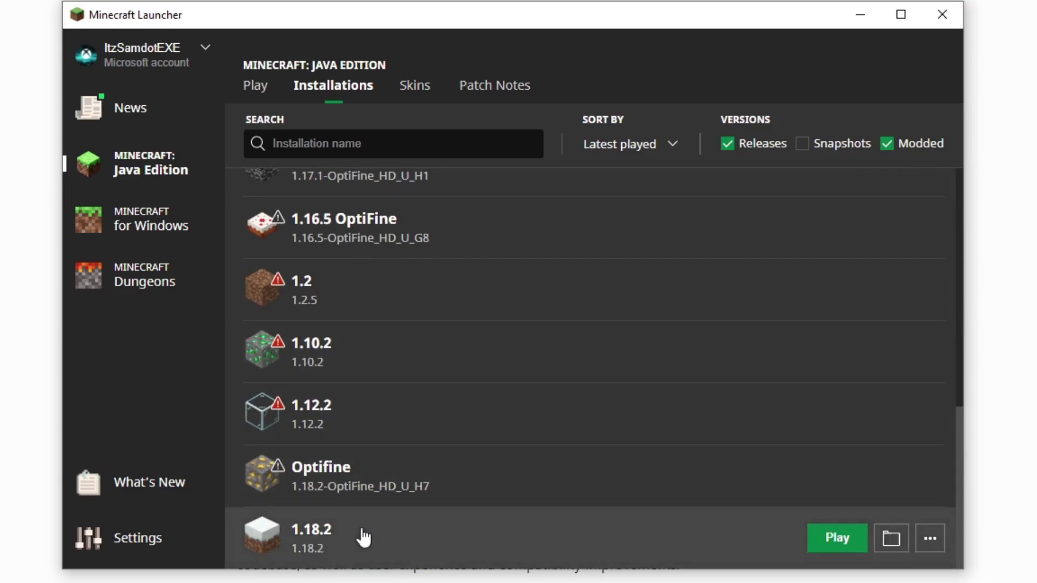
{"action": "left_click", "coordinate": [255, 86]}
{"action": "left_click", "coordinate": [302, 456]}
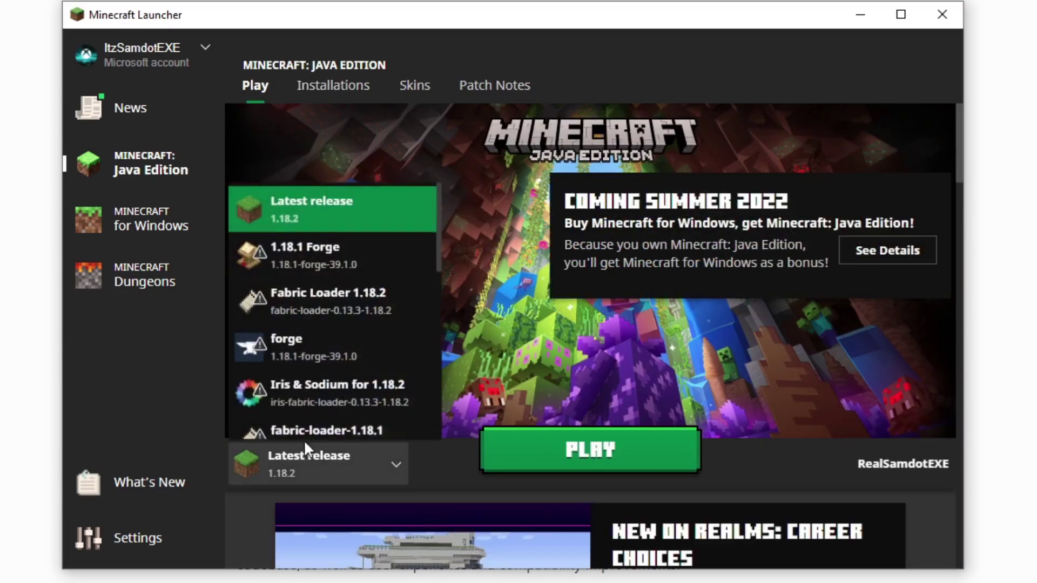
{"action": "scroll", "coordinate": [305, 410], "scroll_direction": "down", "scroll_amount": 5}
{"action": "scroll", "coordinate": [309, 394], "scroll_direction": "down", "scroll_amount": 3}
{"action": "left_click", "coordinate": [310, 410]}
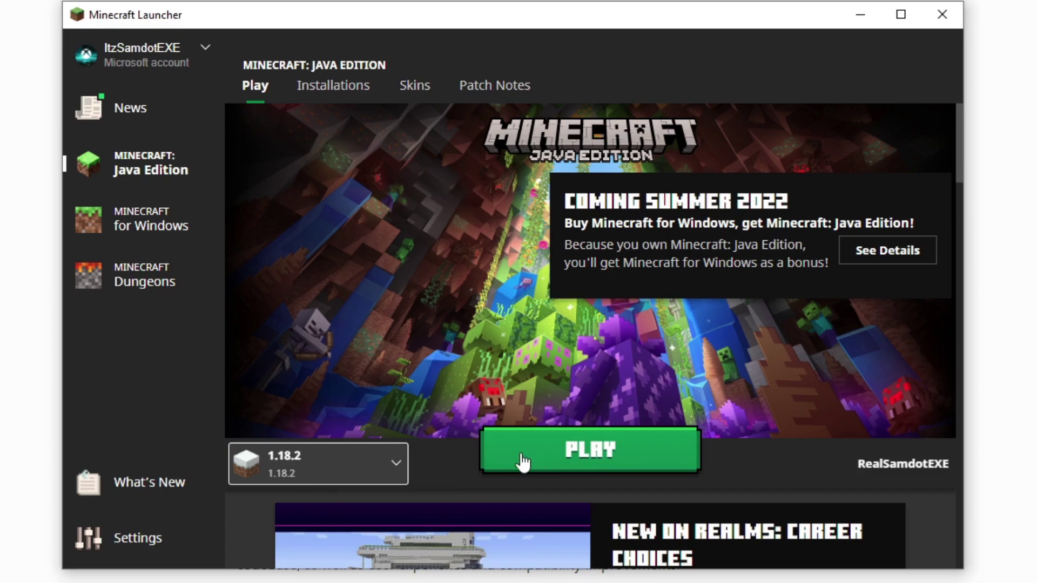
{"action": "left_click", "coordinate": [863, 16]}
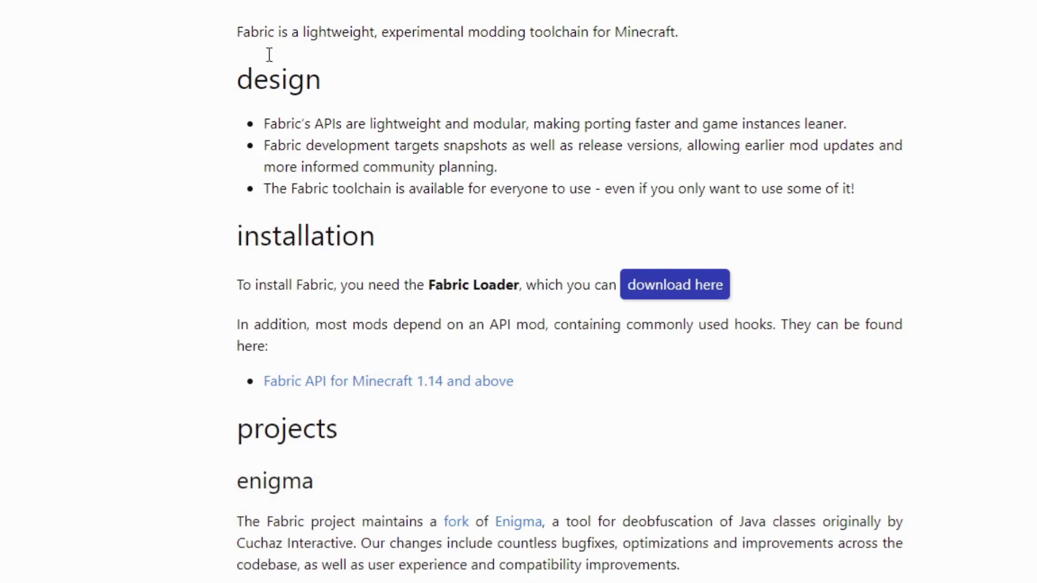
Close the Minecraft Launcher and go to Fabric's installer 0.10.2 download page
{"action": "left_click", "coordinate": [93, 572]}
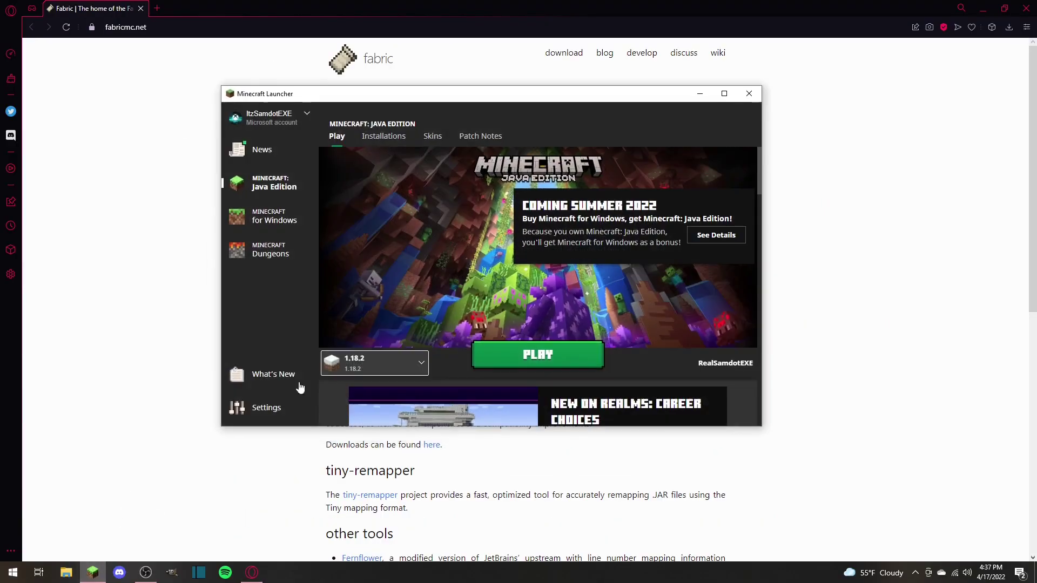
{"action": "left_click", "coordinate": [748, 97]}
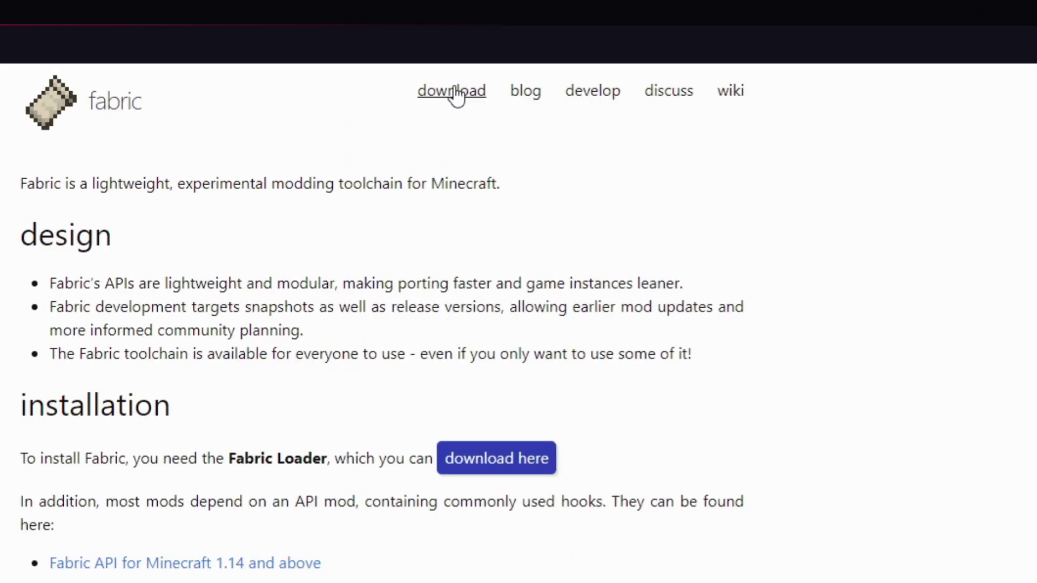
{"action": "left_click", "coordinate": [456, 93]}
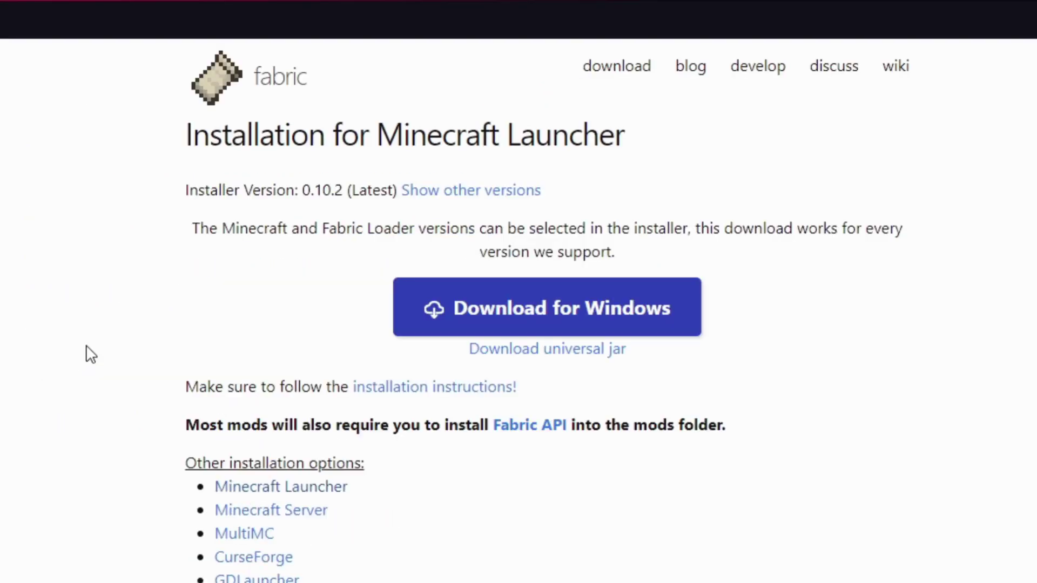
{"action": "left_click", "coordinate": [532, 314]}
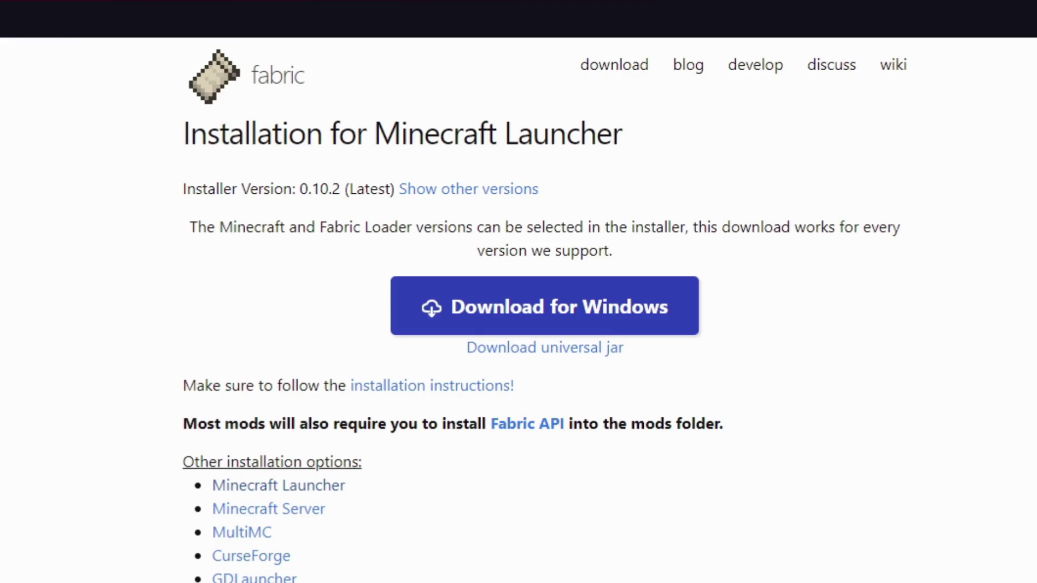
Save fabric-installer-0.10.2 as both the Windows .exe and universal .jar, then run the jar
{"action": "left_click", "coordinate": [528, 326]}
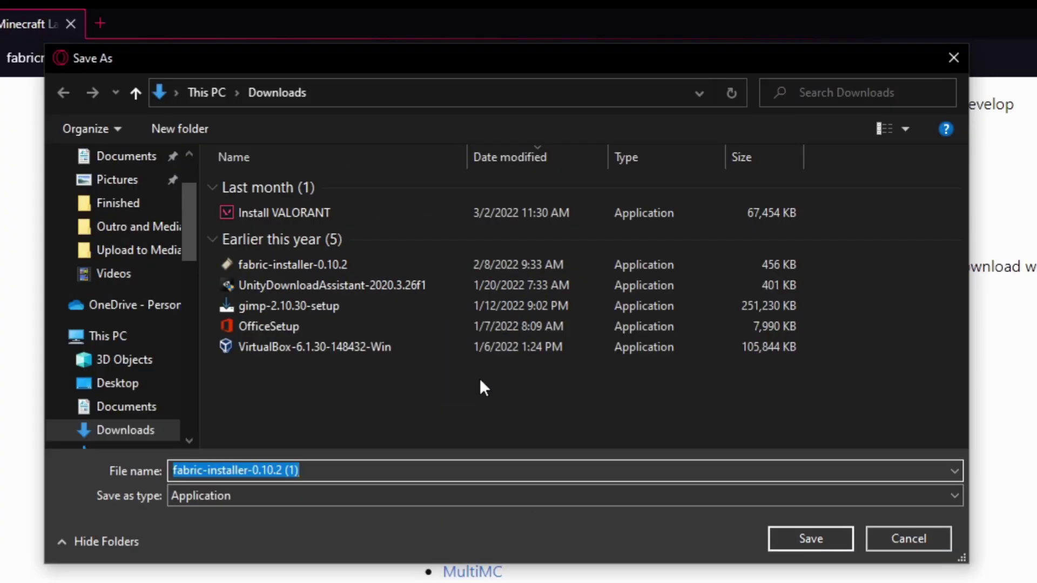
{"action": "left_click", "coordinate": [810, 539]}
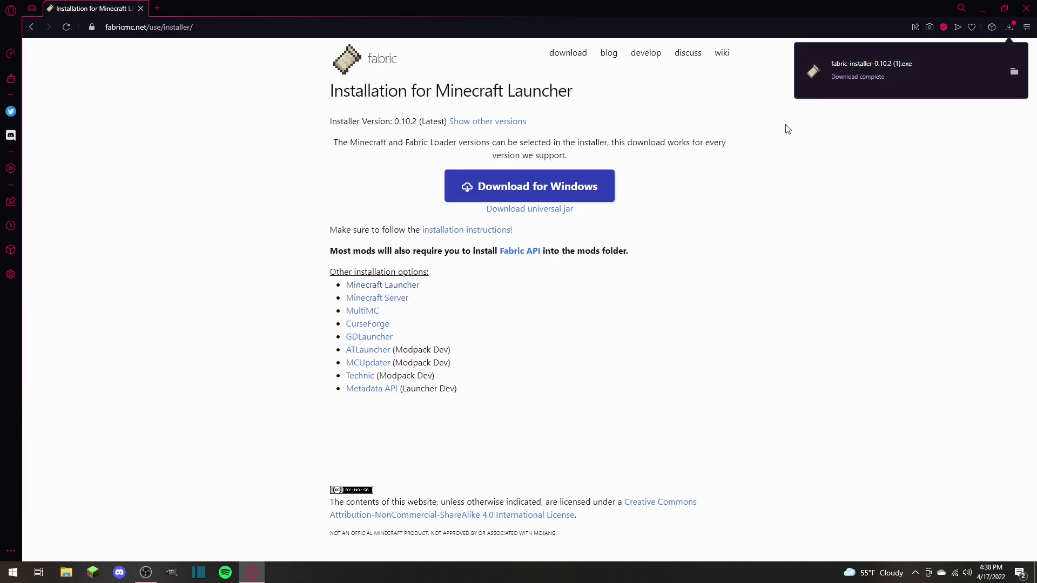
{"action": "left_click", "coordinate": [553, 214]}
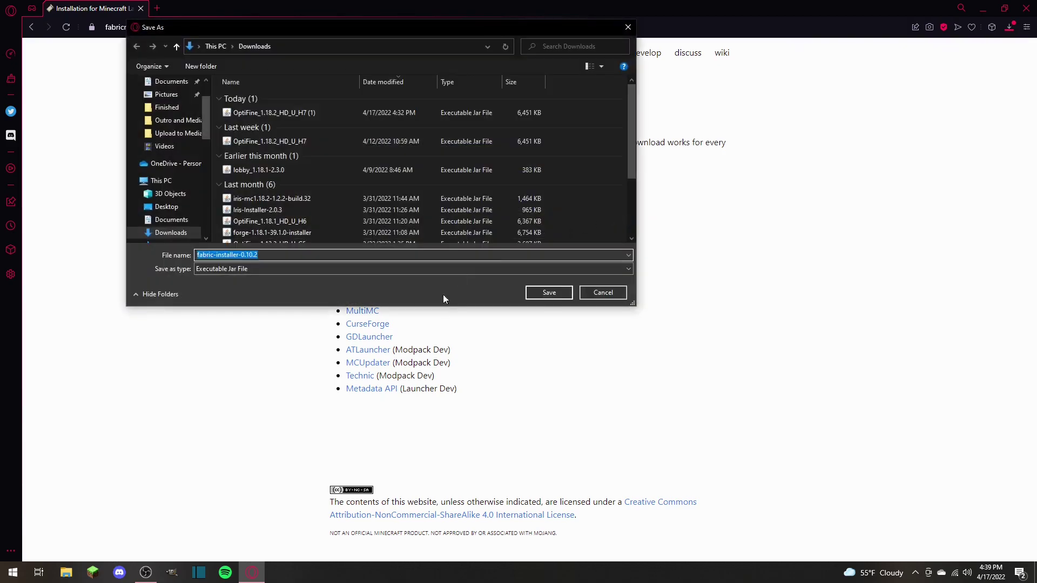
{"action": "left_click", "coordinate": [541, 294]}
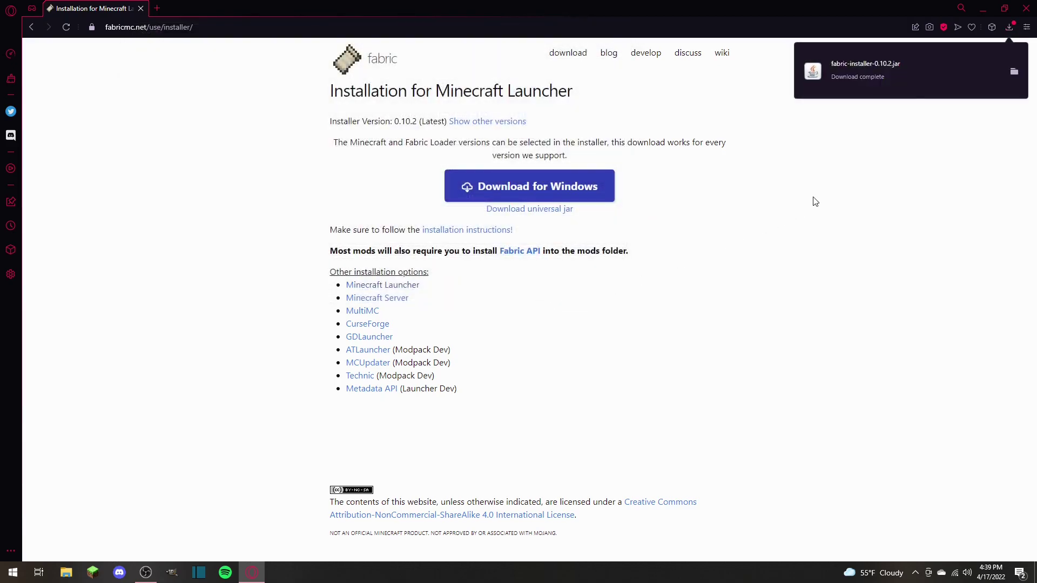
{"action": "left_click", "coordinate": [1009, 27]}
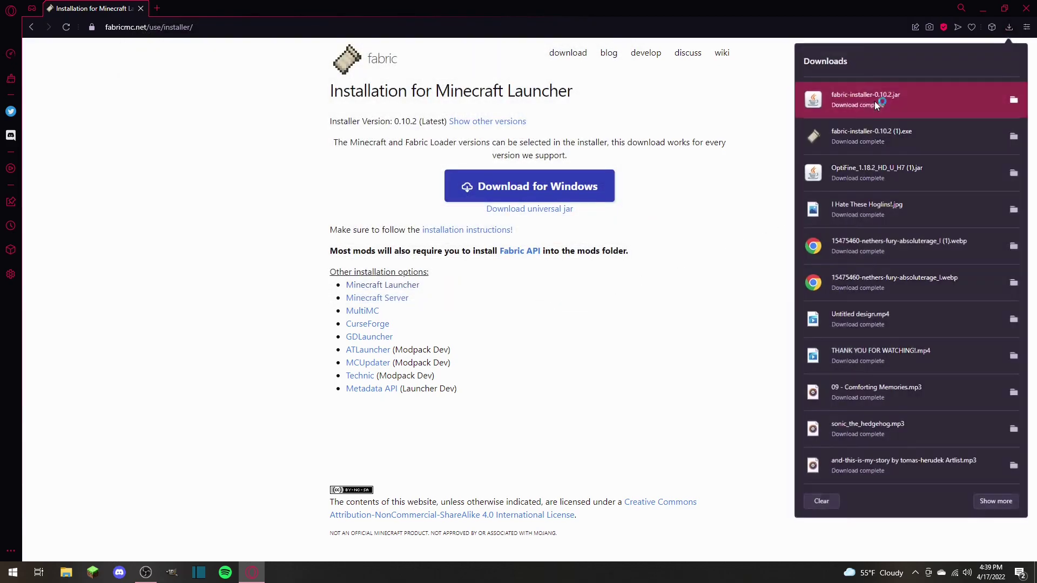
{"action": "left_click", "coordinate": [876, 106]}
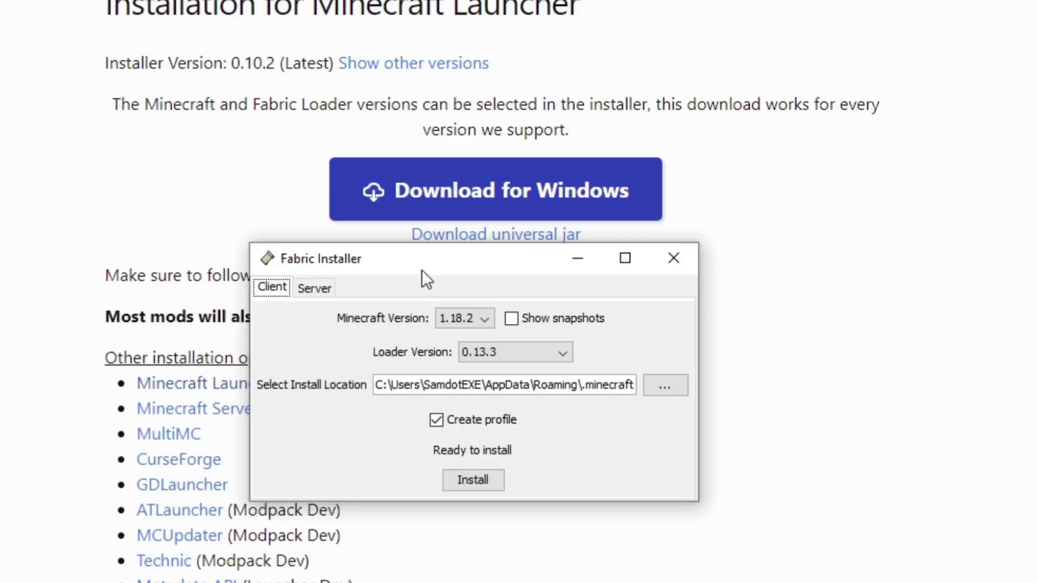
Reposition the installer window, check the Server options, and browse the Minecraft versions
{"action": "left_click_drag", "start_coordinate": [426, 268], "coordinate": [458, 171]}
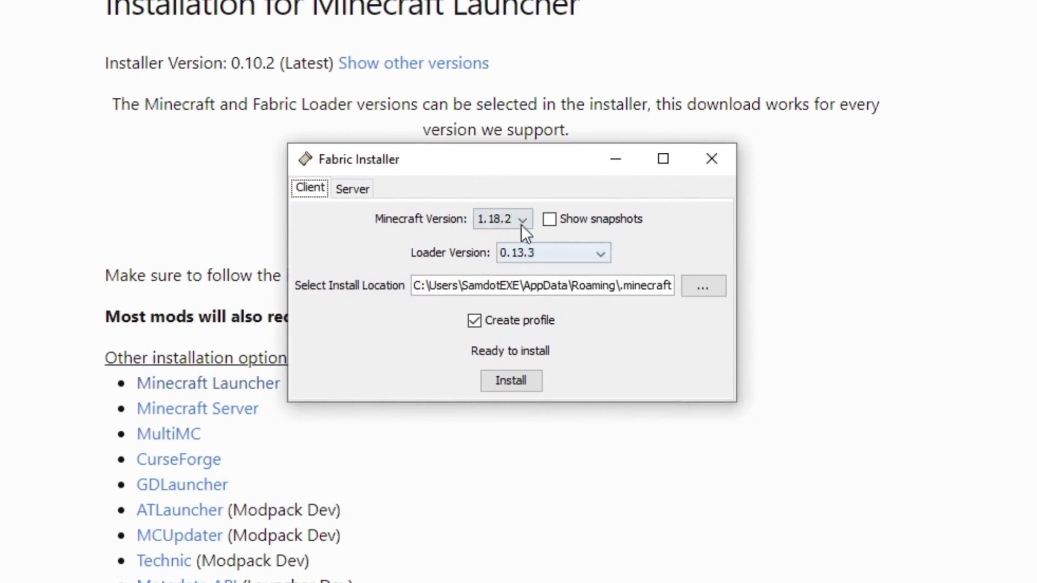
{"action": "left_click", "coordinate": [359, 190]}
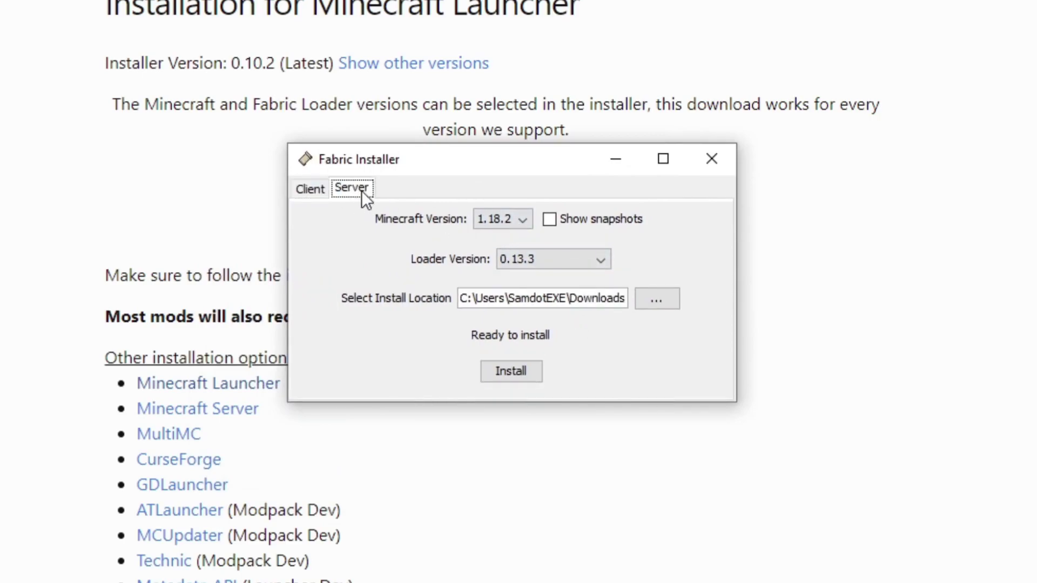
{"action": "left_click", "coordinate": [301, 184]}
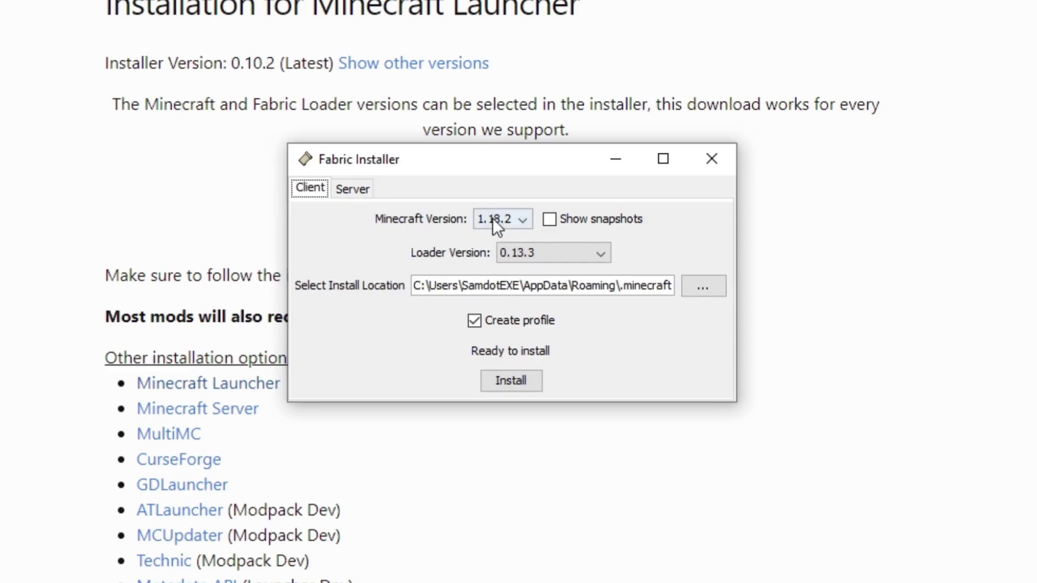
{"action": "left_click", "coordinate": [523, 220]}
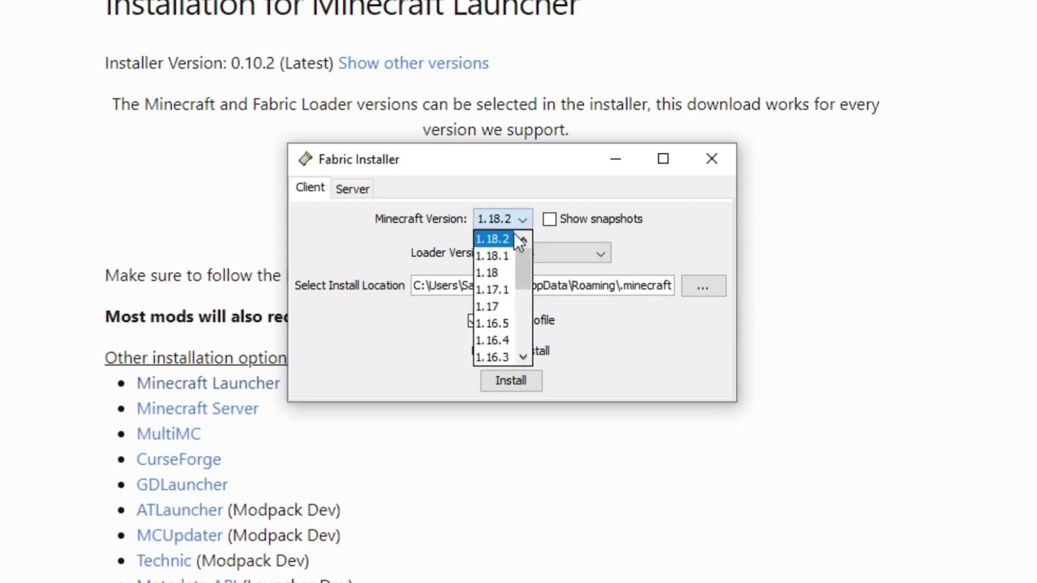
{"action": "scroll", "coordinate": [497, 277], "scroll_direction": "down", "scroll_amount": 3}
{"action": "scroll", "coordinate": [495, 328], "scroll_direction": "up", "scroll_amount": 3}
{"action": "scroll", "coordinate": [495, 326], "scroll_direction": "down", "scroll_amount": 4}
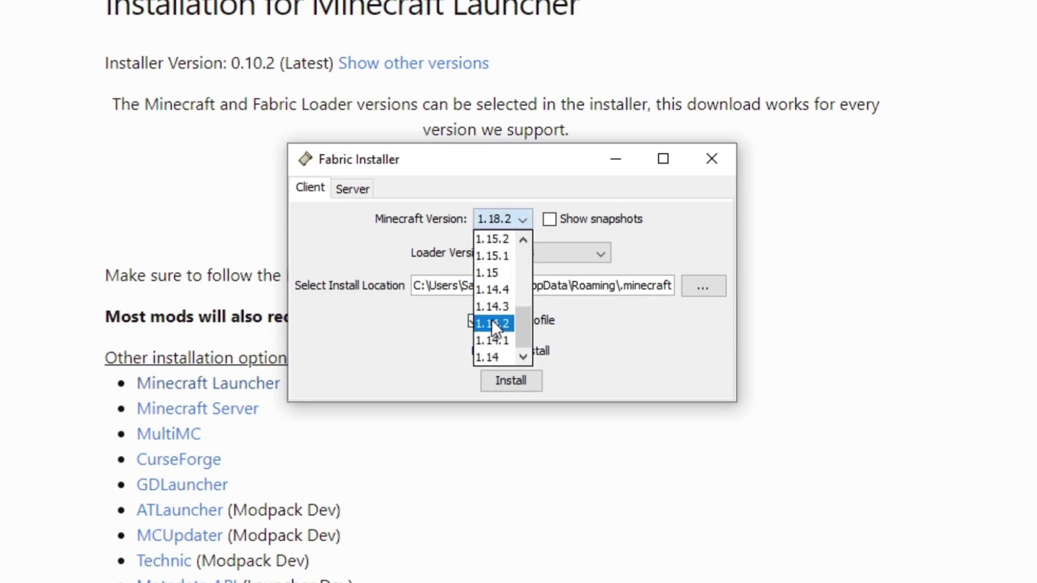
{"action": "left_click", "coordinate": [500, 372]}
Enable Show snapshots and set Minecraft Version to 1.18.2 with Loader 0.13.3
{"action": "left_click", "coordinate": [520, 219]}
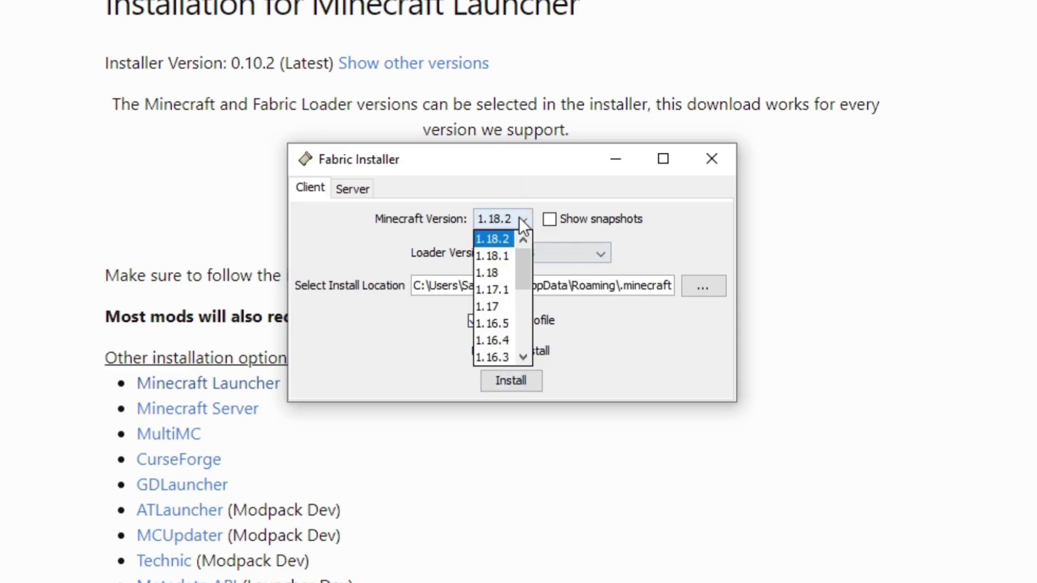
{"action": "scroll", "coordinate": [511, 350], "scroll_direction": "down", "scroll_amount": 4}
{"action": "scroll", "coordinate": [507, 353], "scroll_direction": "up", "scroll_amount": 4}
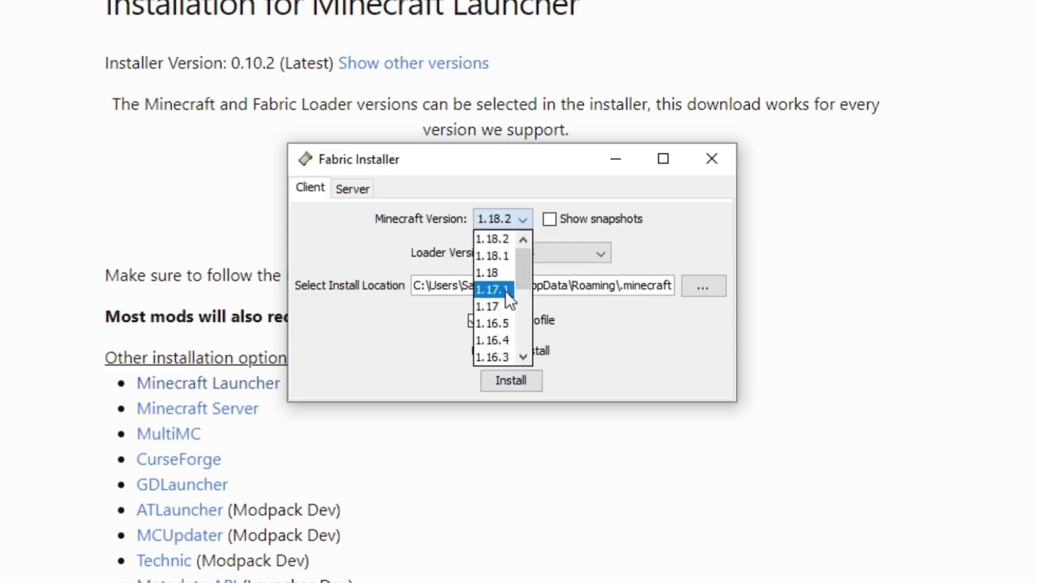
{"action": "left_click", "coordinate": [506, 239]}
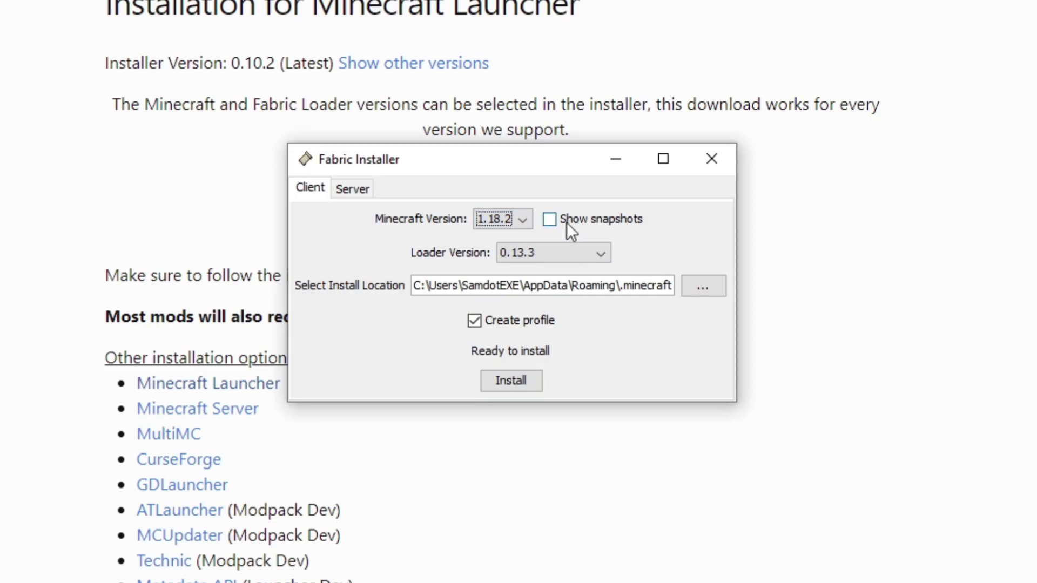
{"action": "left_click", "coordinate": [550, 220]}
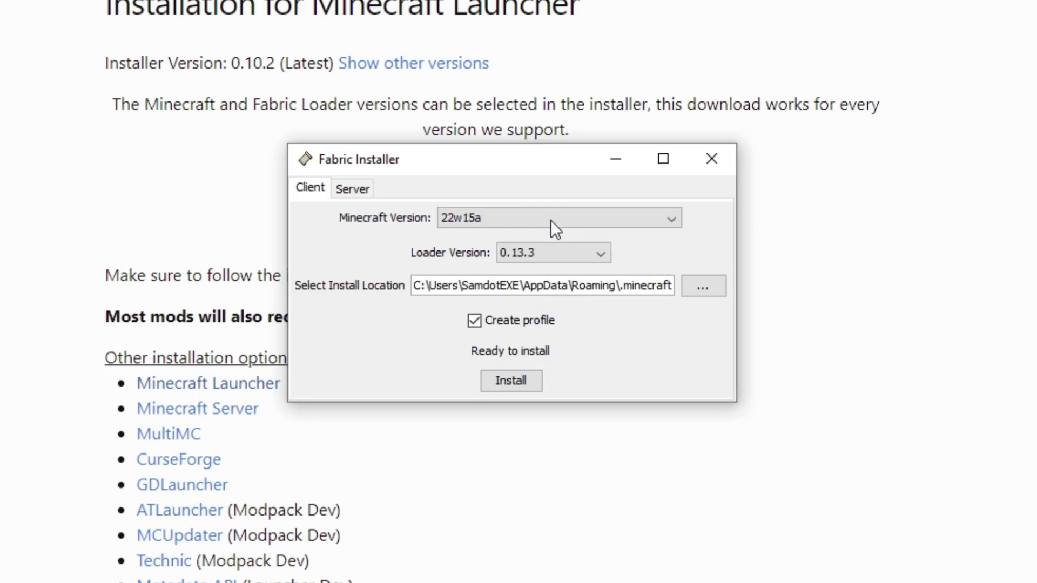
{"action": "left_click", "coordinate": [550, 219]}
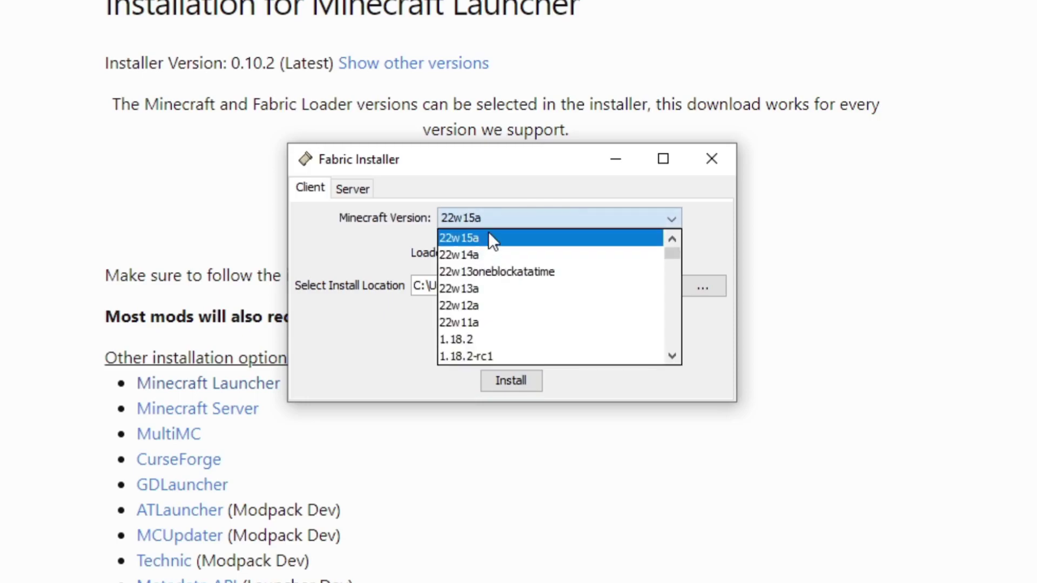
{"action": "left_click", "coordinate": [657, 216]}
{"action": "scroll", "coordinate": [601, 222], "scroll_direction": "down", "scroll_amount": 6}
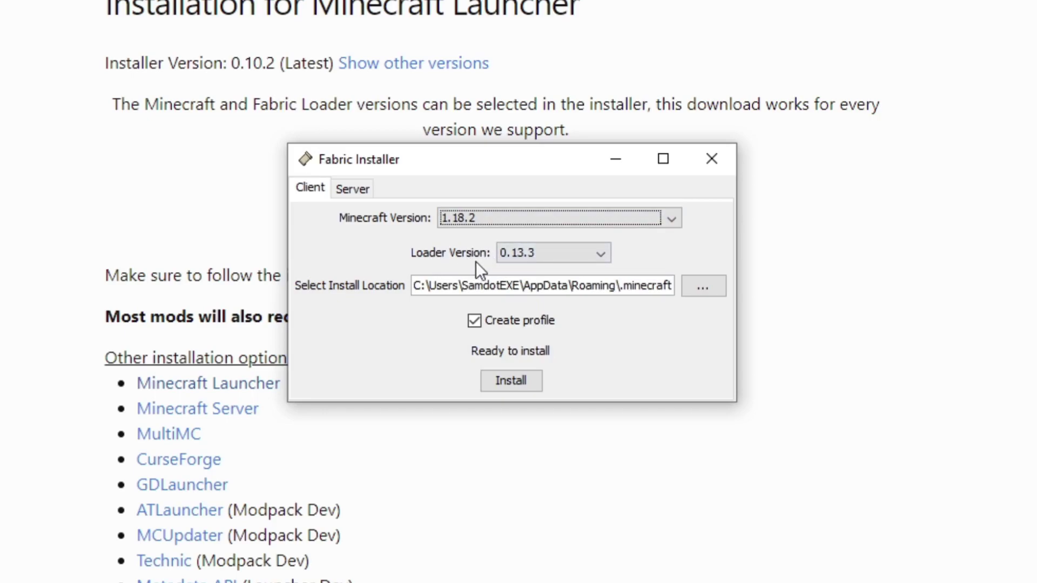
{"action": "left_click", "coordinate": [535, 253]}
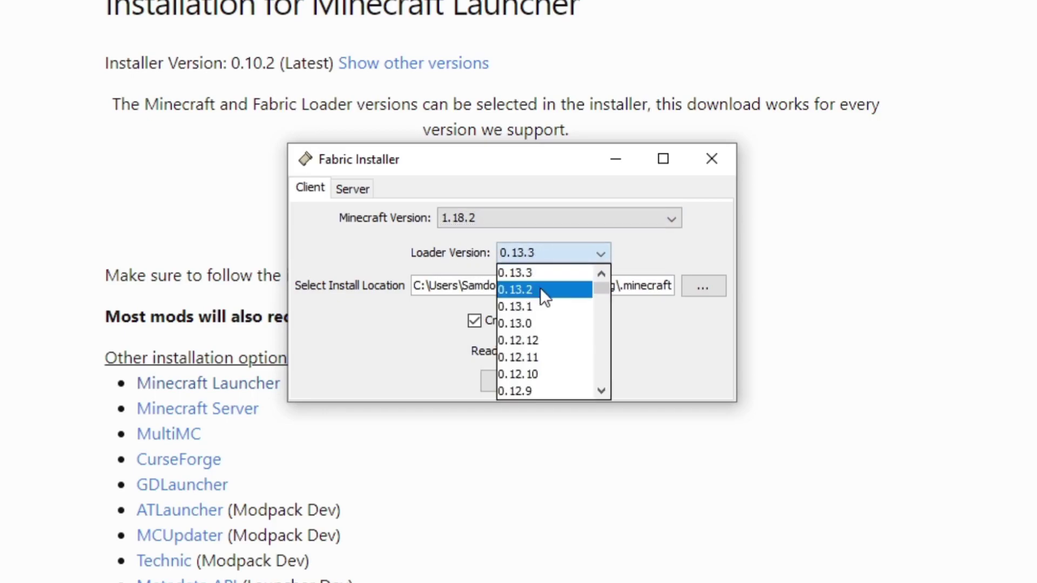
{"action": "scroll", "coordinate": [540, 297], "scroll_direction": "down", "scroll_amount": 2}
{"action": "scroll", "coordinate": [538, 305], "scroll_direction": "down", "scroll_amount": 4}
{"action": "scroll", "coordinate": [538, 306], "scroll_direction": "up", "scroll_amount": 5}
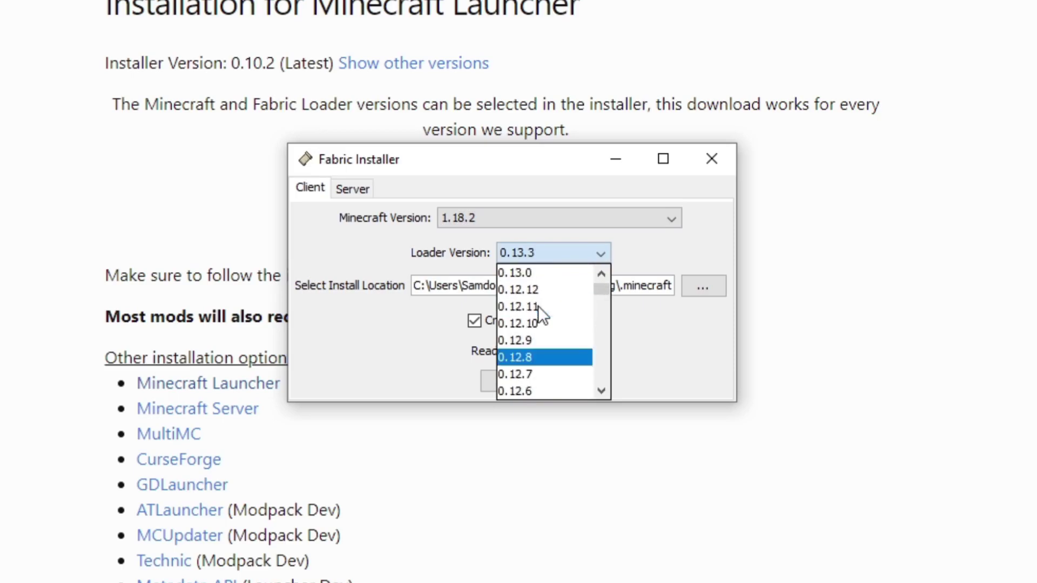
{"action": "scroll", "coordinate": [538, 306], "scroll_direction": "down", "scroll_amount": 4}
{"action": "scroll", "coordinate": [541, 302], "scroll_direction": "up", "scroll_amount": 5}
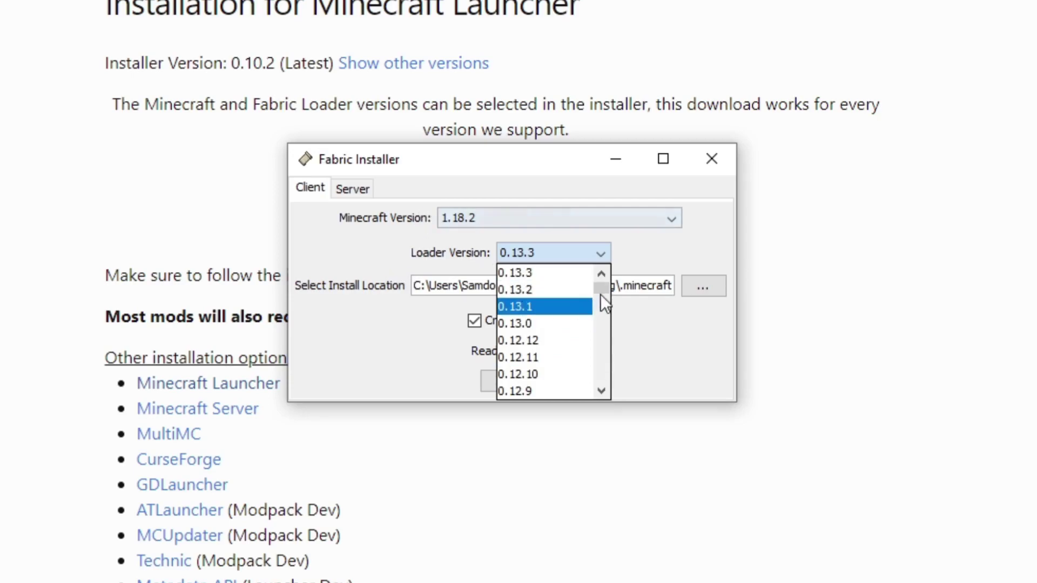
{"action": "left_click_drag", "start_coordinate": [601, 294], "coordinate": [611, 394]}
{"action": "scroll", "coordinate": [523, 342], "scroll_direction": "up", "scroll_amount": 15}
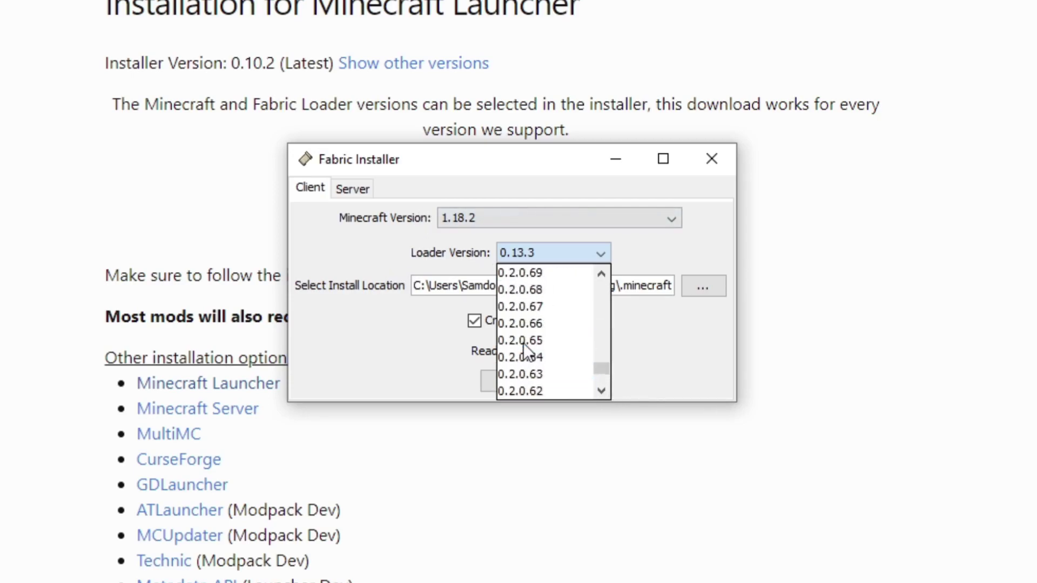
{"action": "scroll", "coordinate": [525, 337], "scroll_direction": "up", "scroll_amount": 20}
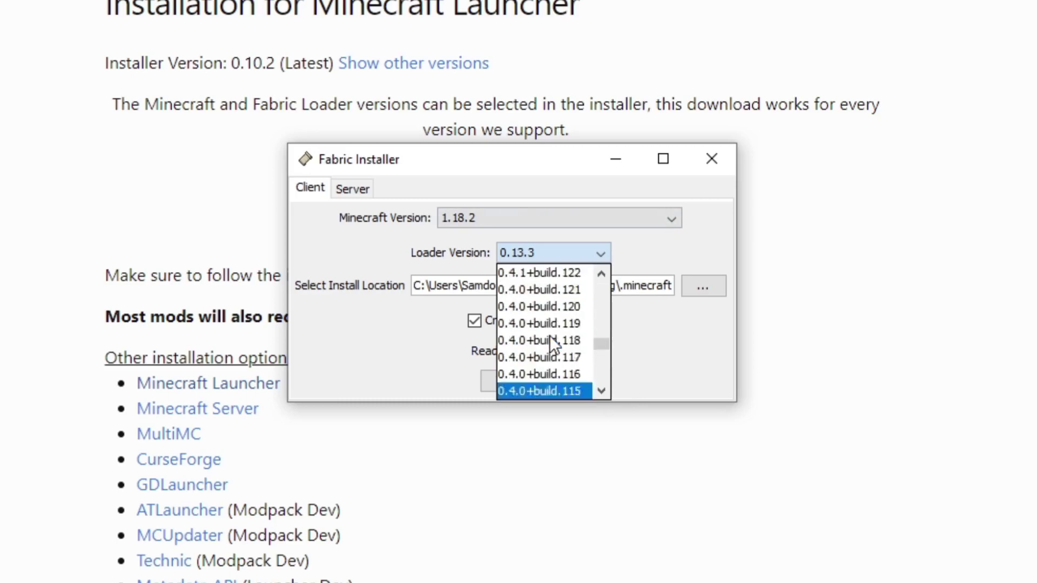
{"action": "scroll", "coordinate": [553, 327], "scroll_direction": "up", "scroll_amount": 10}
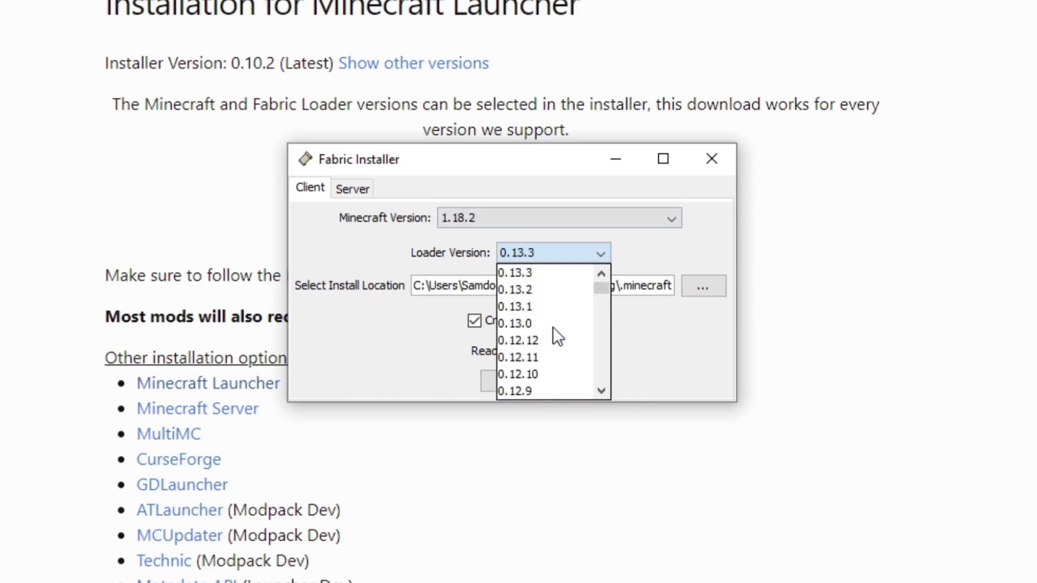
{"action": "left_click", "coordinate": [566, 266]}
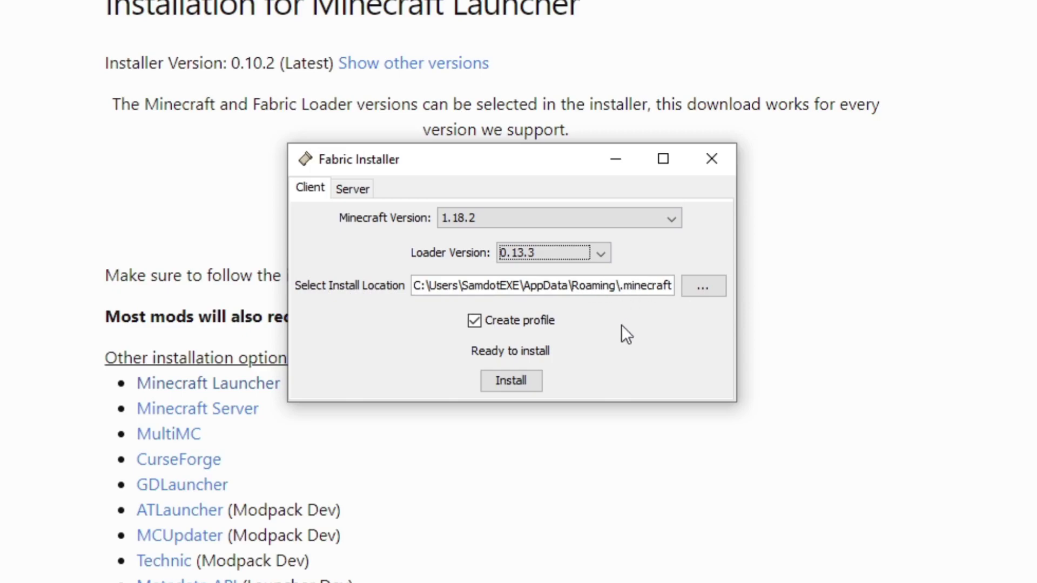
{"action": "left_click", "coordinate": [704, 286]}
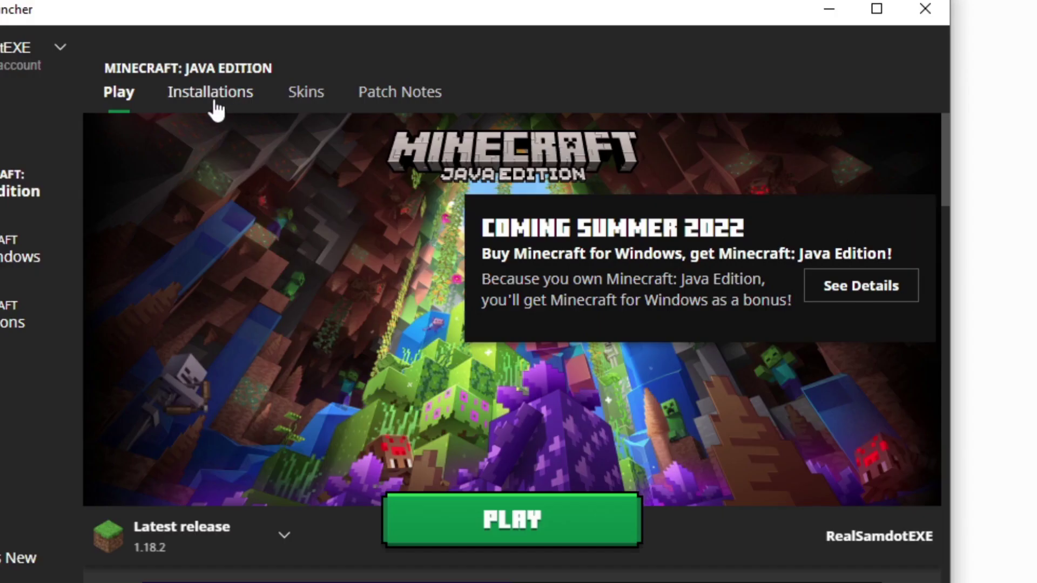
{"action": "left_click", "coordinate": [213, 105]}
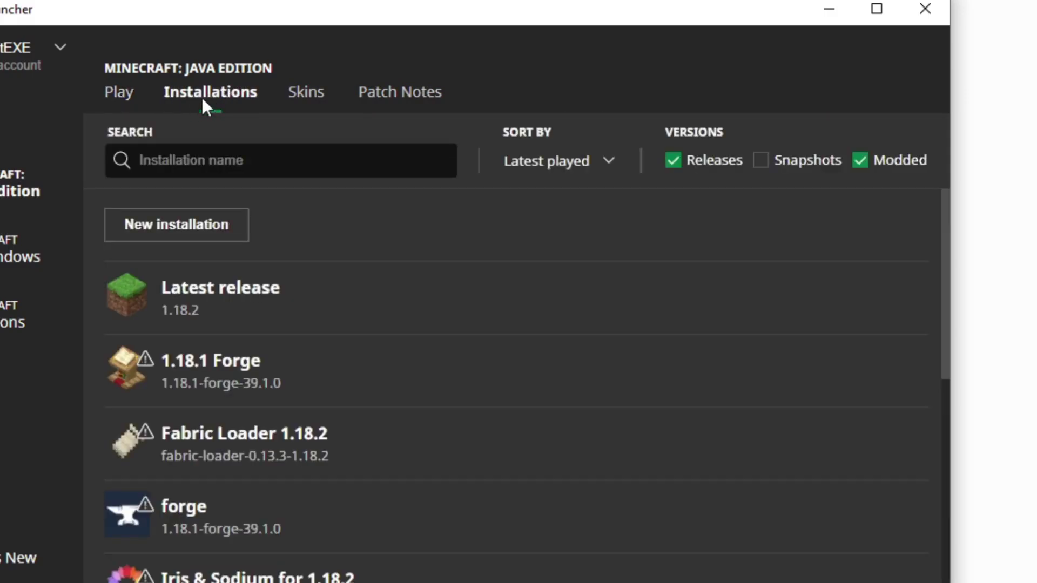
{"action": "scroll", "coordinate": [169, 384], "scroll_direction": "down", "scroll_amount": 3}
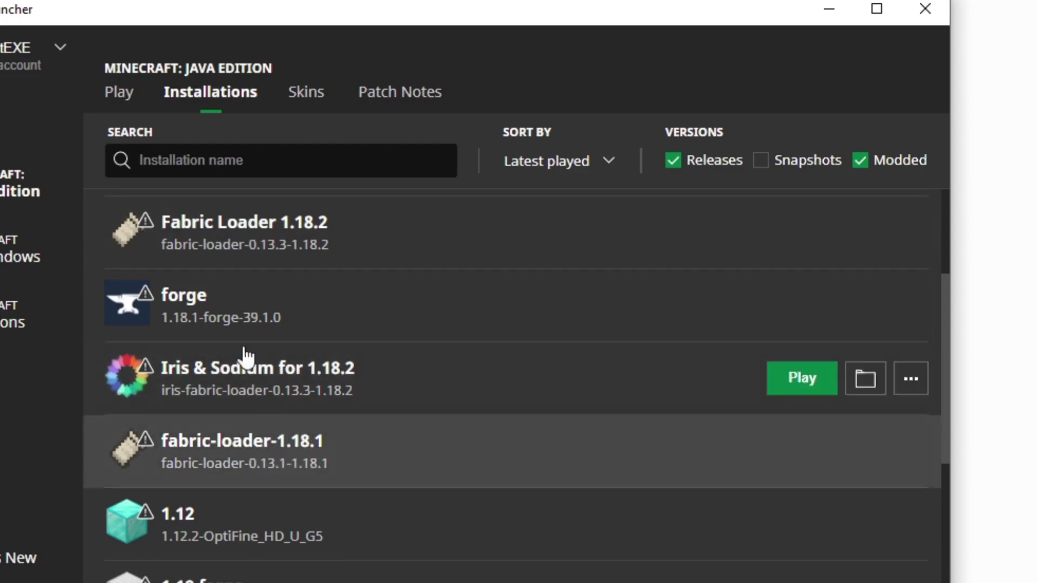
{"action": "scroll", "coordinate": [227, 250], "scroll_direction": "up", "scroll_amount": 3}
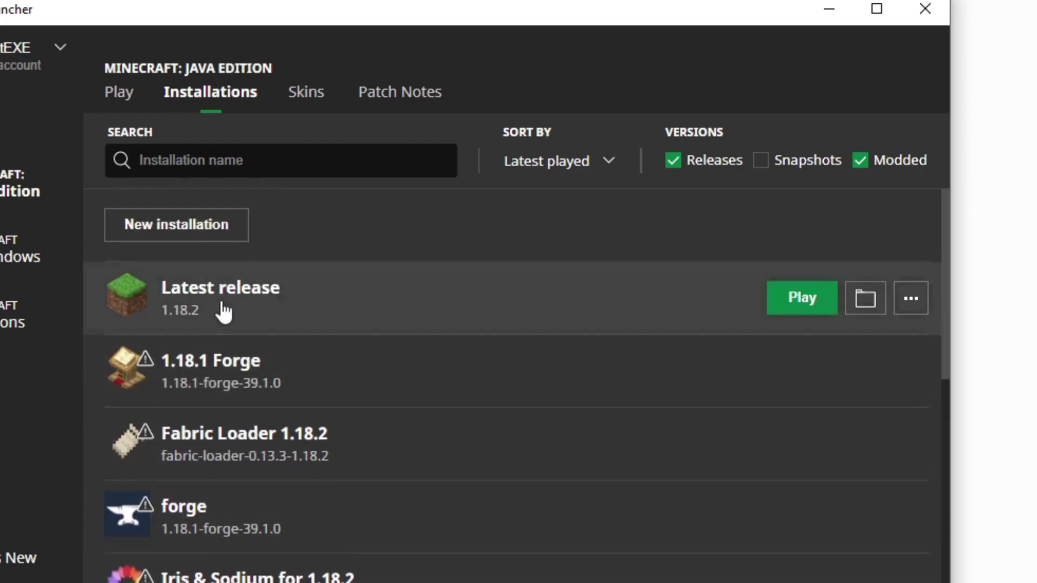
{"action": "scroll", "coordinate": [218, 323], "scroll_direction": "down", "scroll_amount": 2}
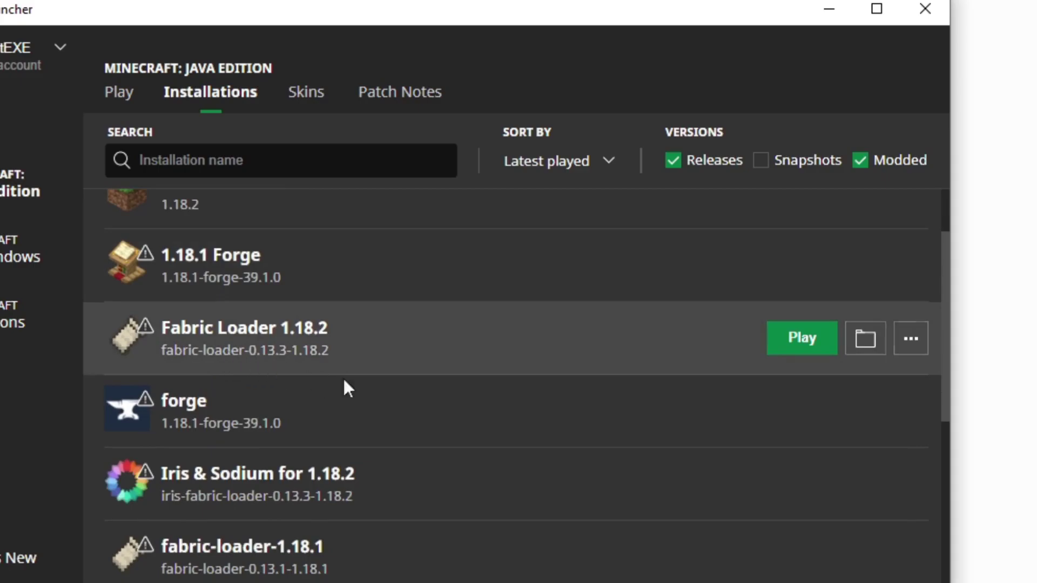
{"action": "scroll", "coordinate": [292, 341], "scroll_direction": "up", "scroll_amount": 2}
{"action": "left_click", "coordinate": [205, 238]}
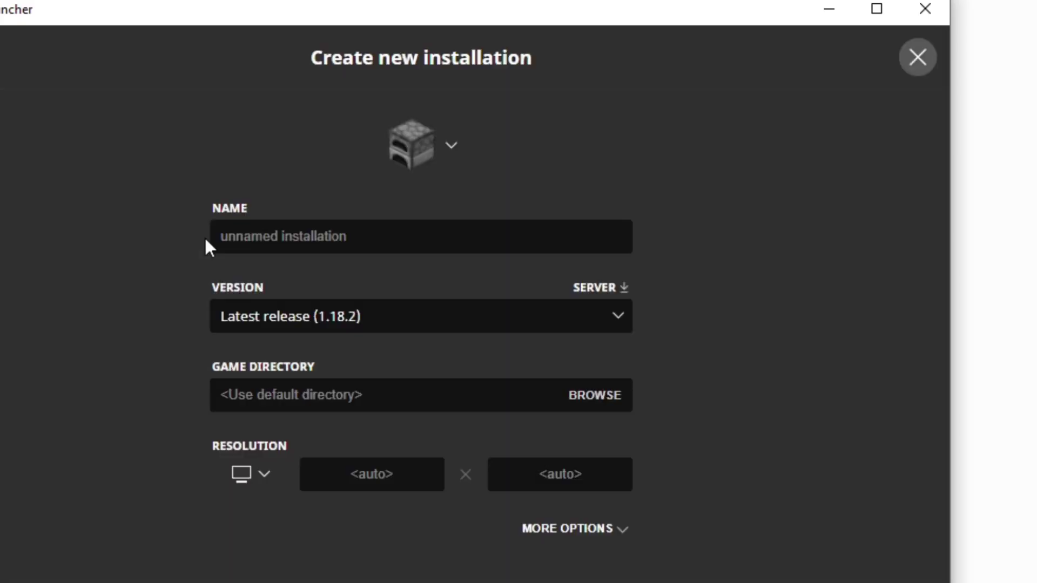
{"action": "left_click", "coordinate": [423, 324]}
{"action": "left_click", "coordinate": [757, 365]}
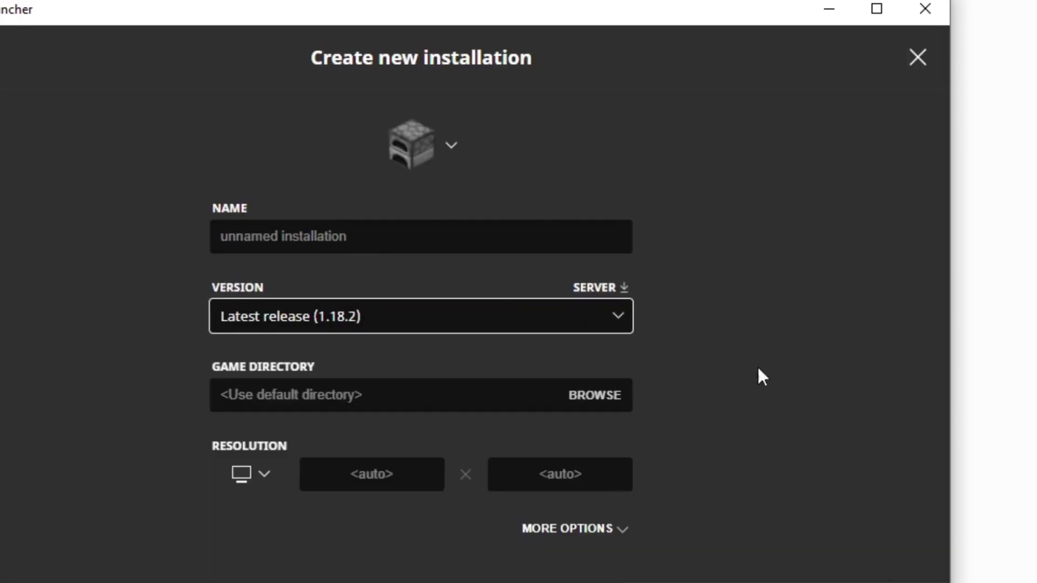
{"action": "key", "text": "Escape"}
Close the Minecraft Launcher and untick Create profile in the Fabric Installer
{"action": "left_click", "coordinate": [129, 106]}
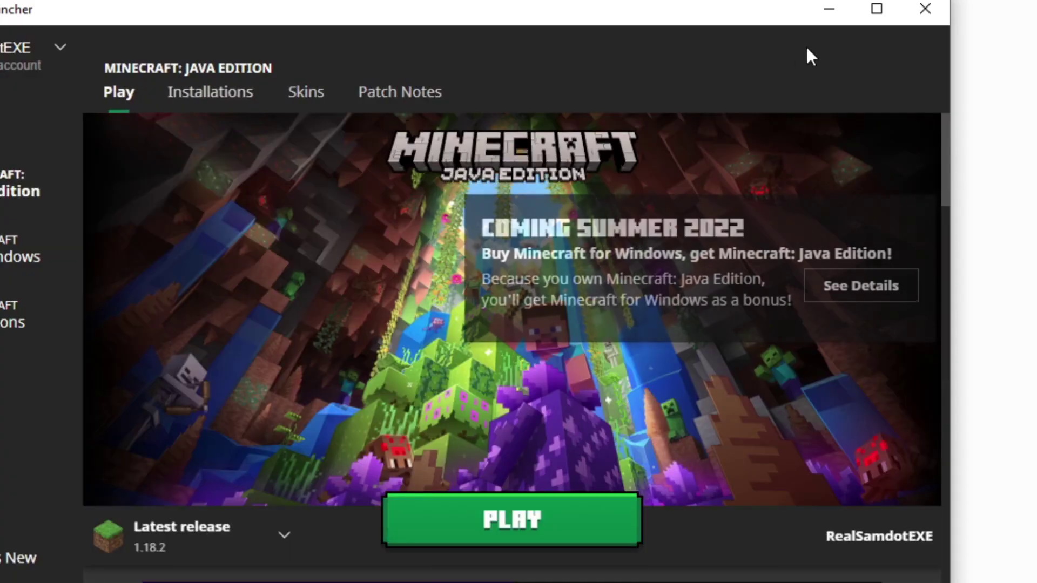
{"action": "left_click", "coordinate": [924, 10]}
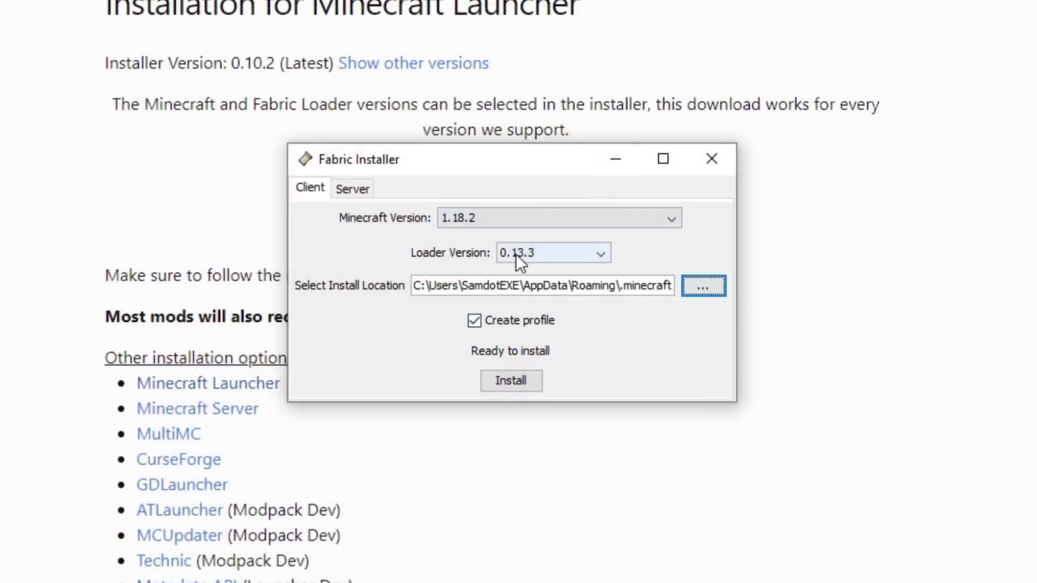
{"action": "left_click", "coordinate": [473, 322]}
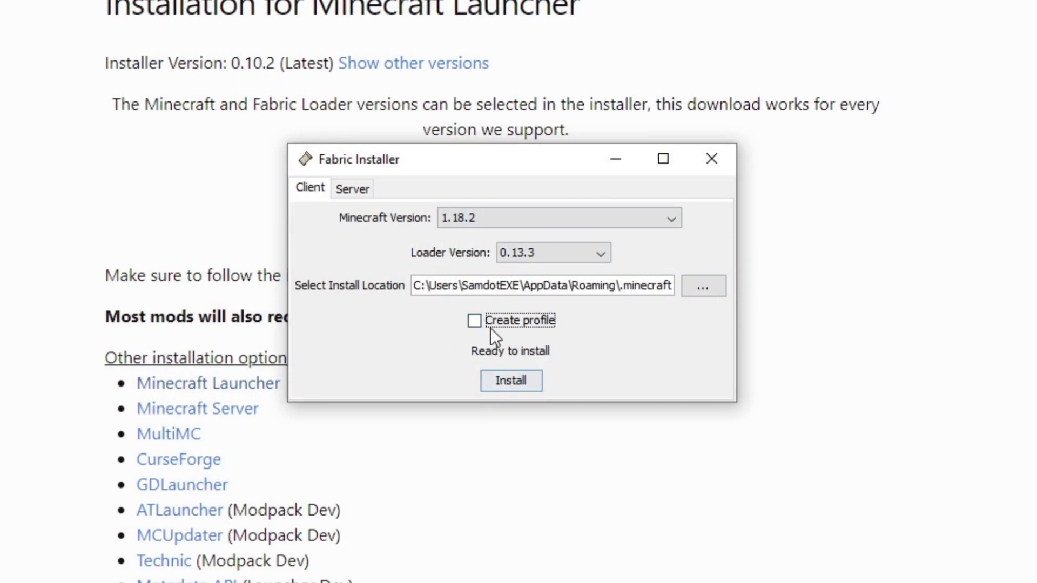
Install Fabric Loader 0.13.3 for 1.18.2, dismiss the success message, and show browser downloads
{"action": "left_click", "coordinate": [500, 383]}
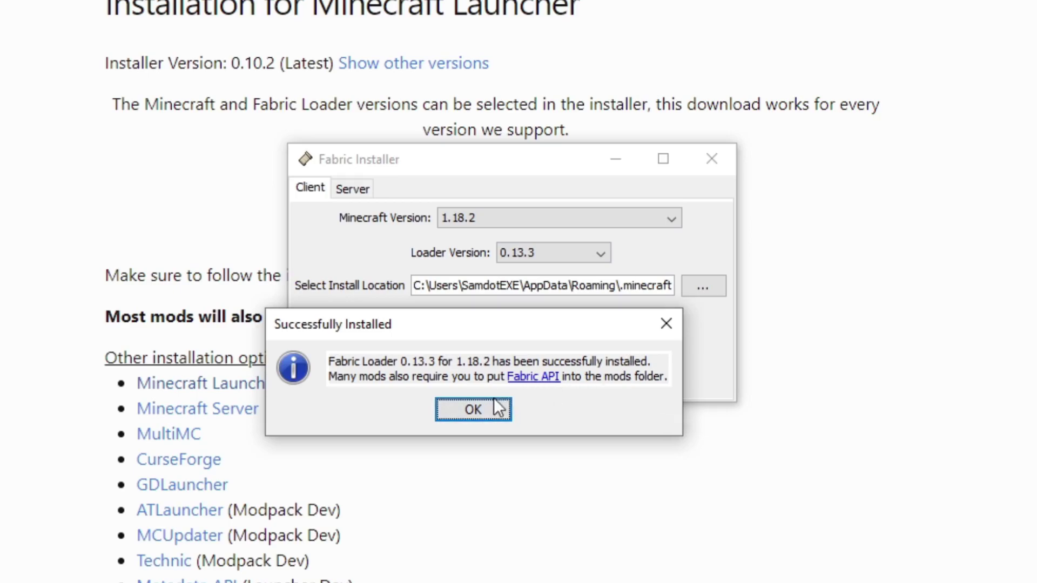
{"action": "left_click", "coordinate": [473, 410]}
{"action": "left_click", "coordinate": [753, 87]}
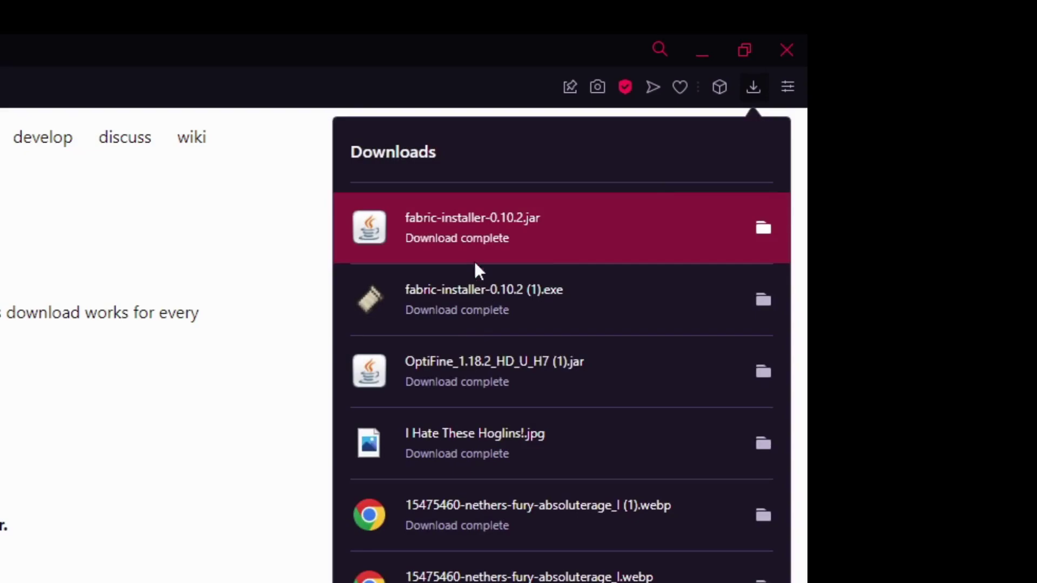
Close the Opera GX downloads list to reveal the Fabric page and installer
{"action": "left_click", "coordinate": [209, 433]}
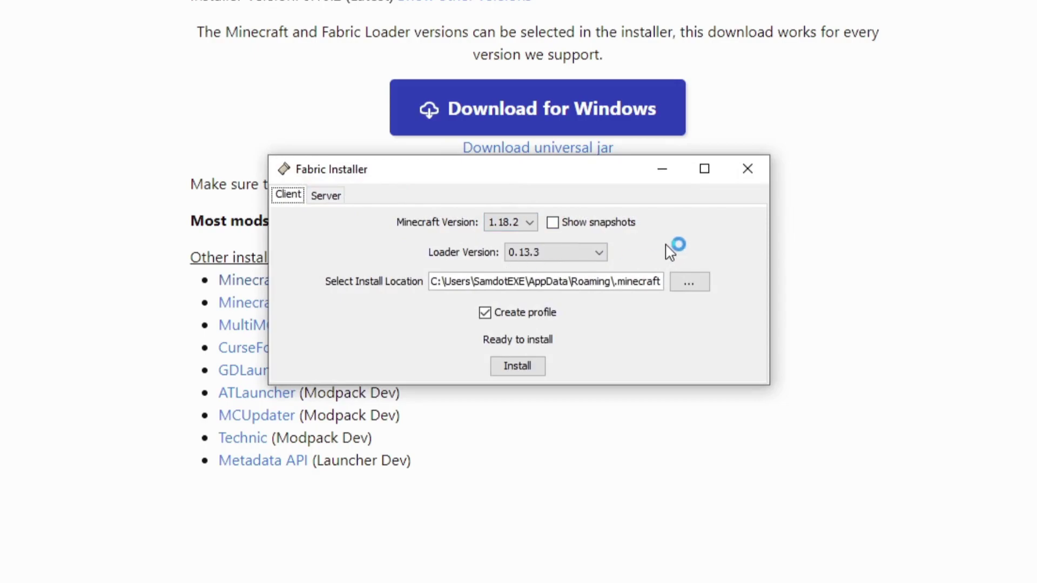
Toggle snapshots, loader list, Create profile and Server tab back unchanged, then close the Fabric Installer
{"action": "left_click", "coordinate": [554, 223]}
{"action": "left_click", "coordinate": [627, 227]}
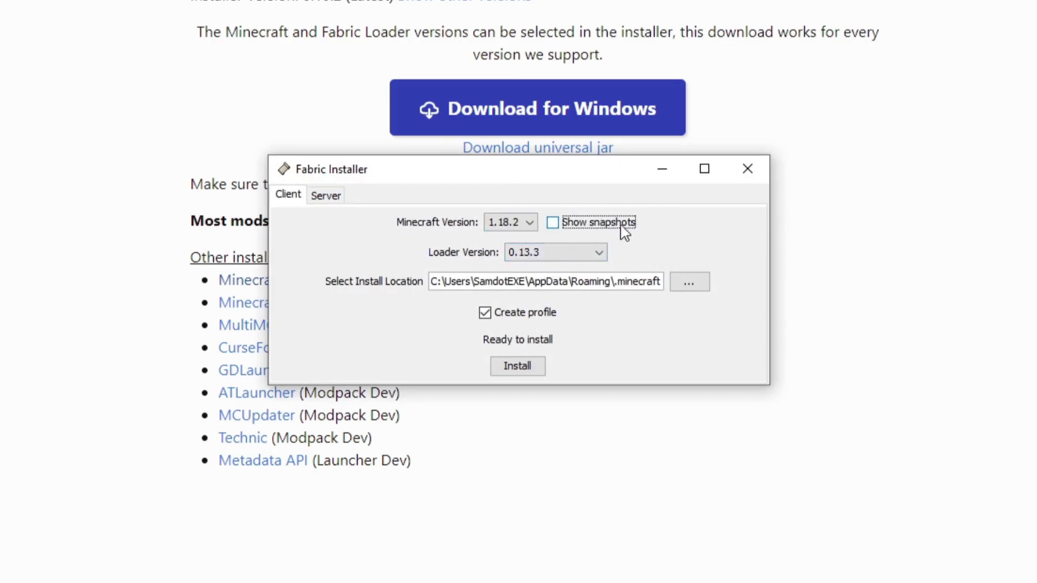
{"action": "left_click", "coordinate": [566, 257]}
{"action": "left_click", "coordinate": [629, 257]}
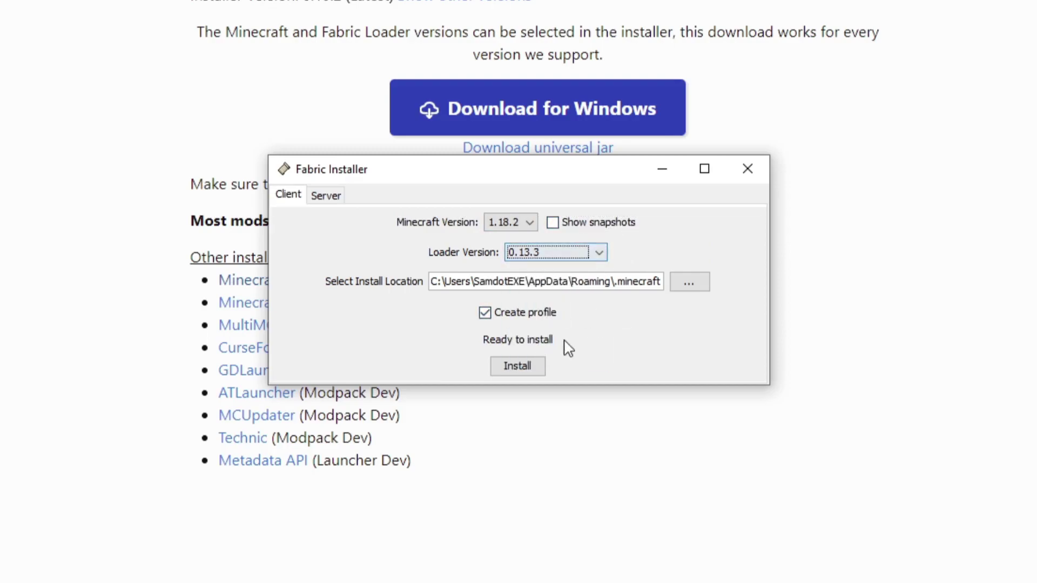
{"action": "left_click", "coordinate": [485, 313]}
{"action": "left_click", "coordinate": [484, 314]}
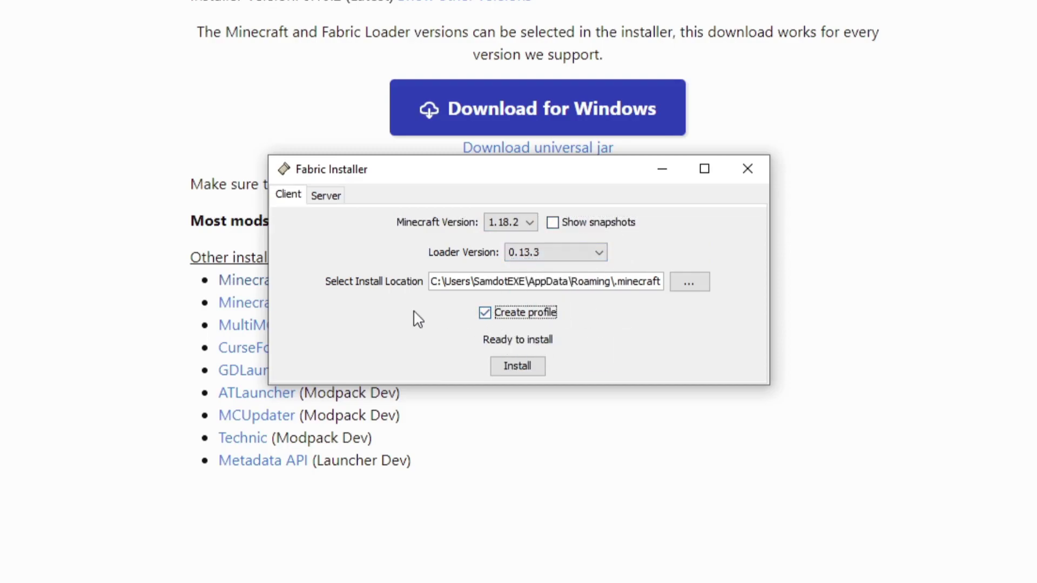
{"action": "left_click", "coordinate": [334, 199]}
{"action": "left_click", "coordinate": [291, 197]}
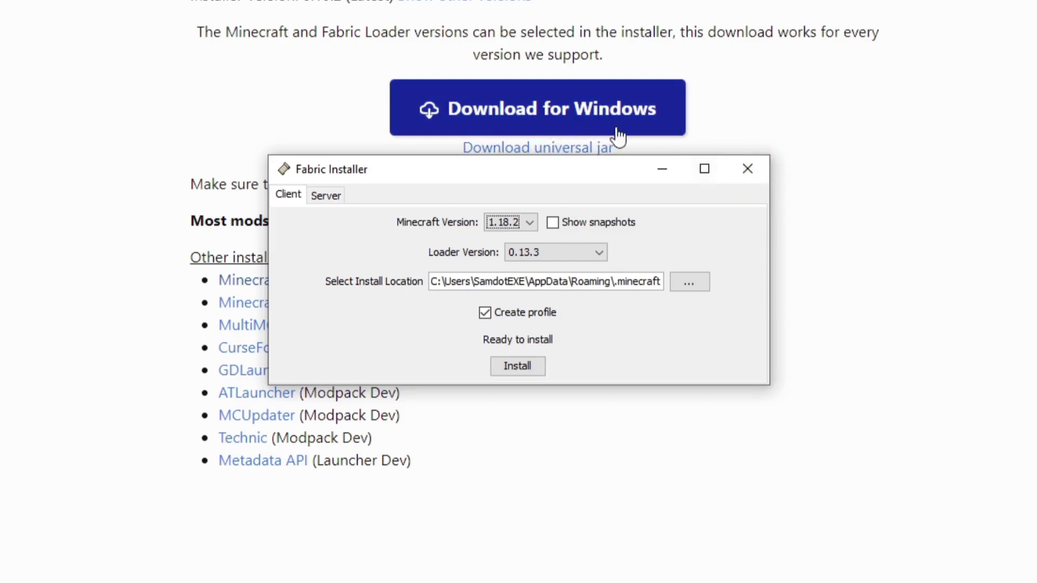
{"action": "left_click", "coordinate": [739, 168]}
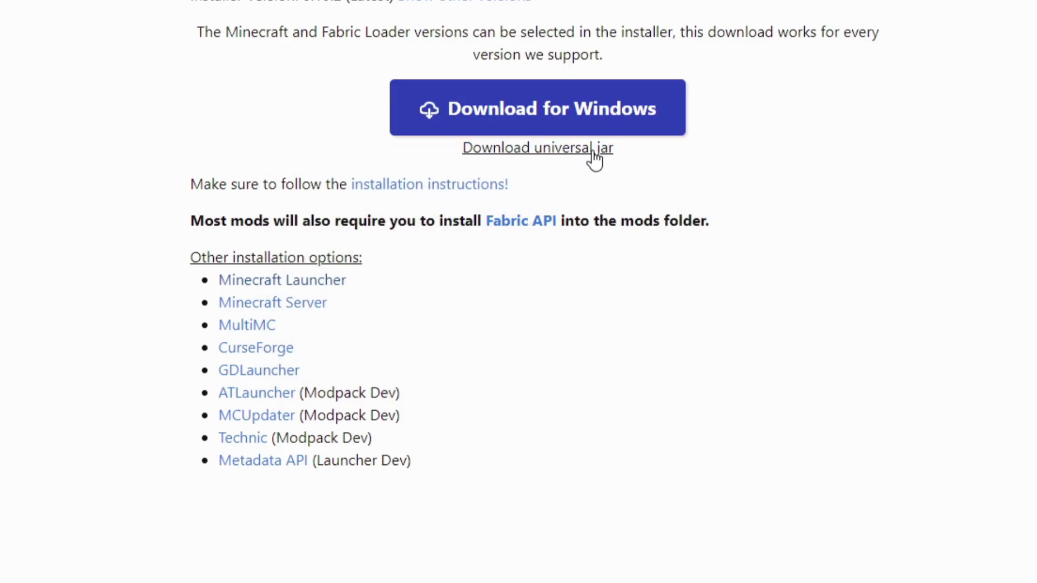